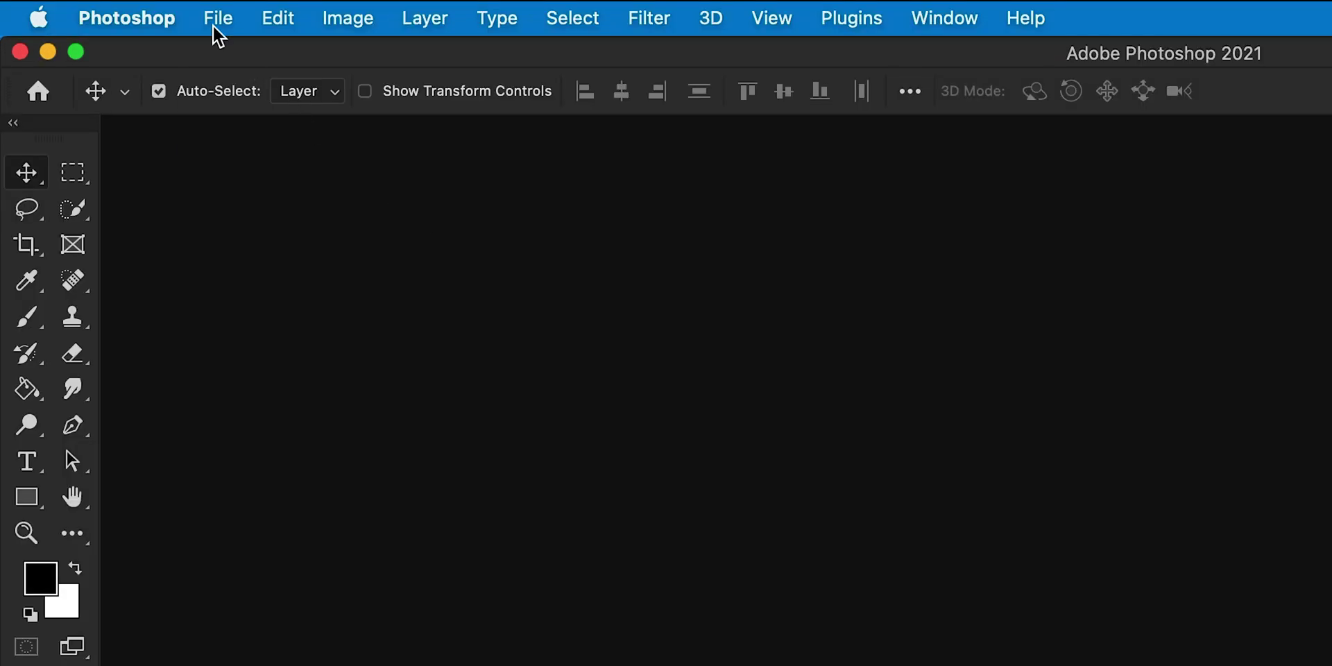
Create a new 1920 × 1080 px document with resolution set to 300 ppi.
click(123, 14)
click(230, 54)
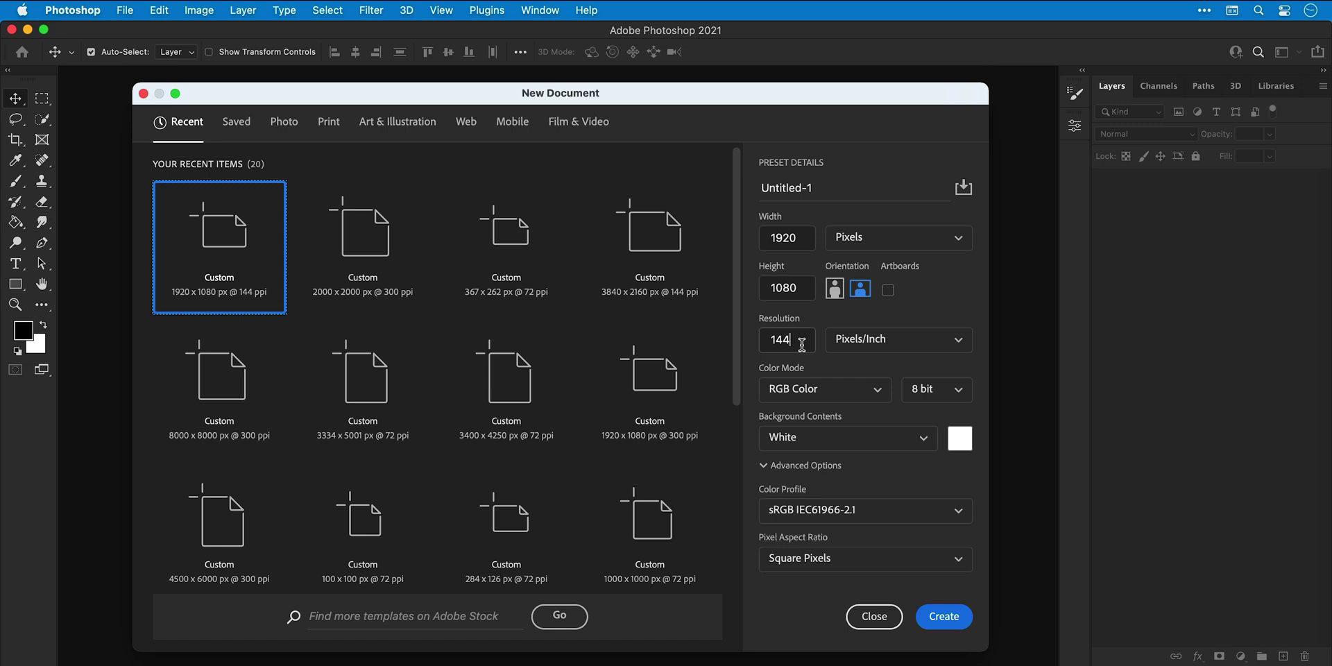
double_click(800, 342)
text(300)
click(935, 617)
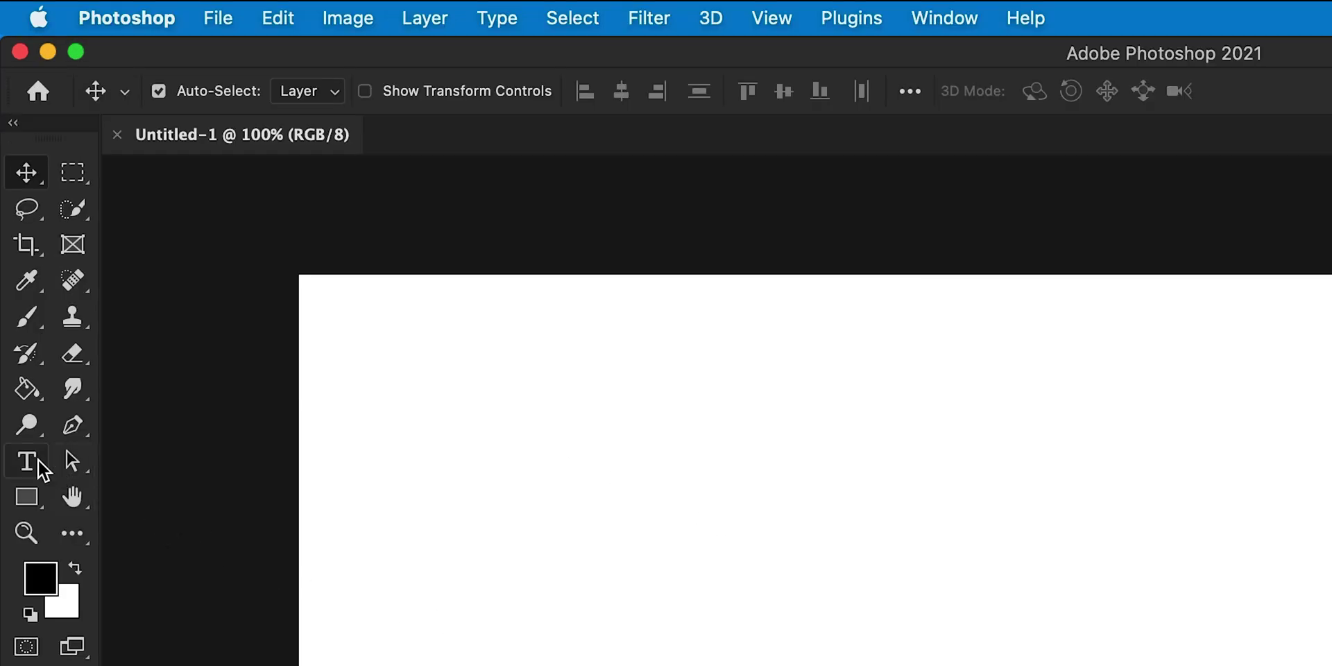
Type the word SHADOW on the canvas with the Type tool.
click(19, 266)
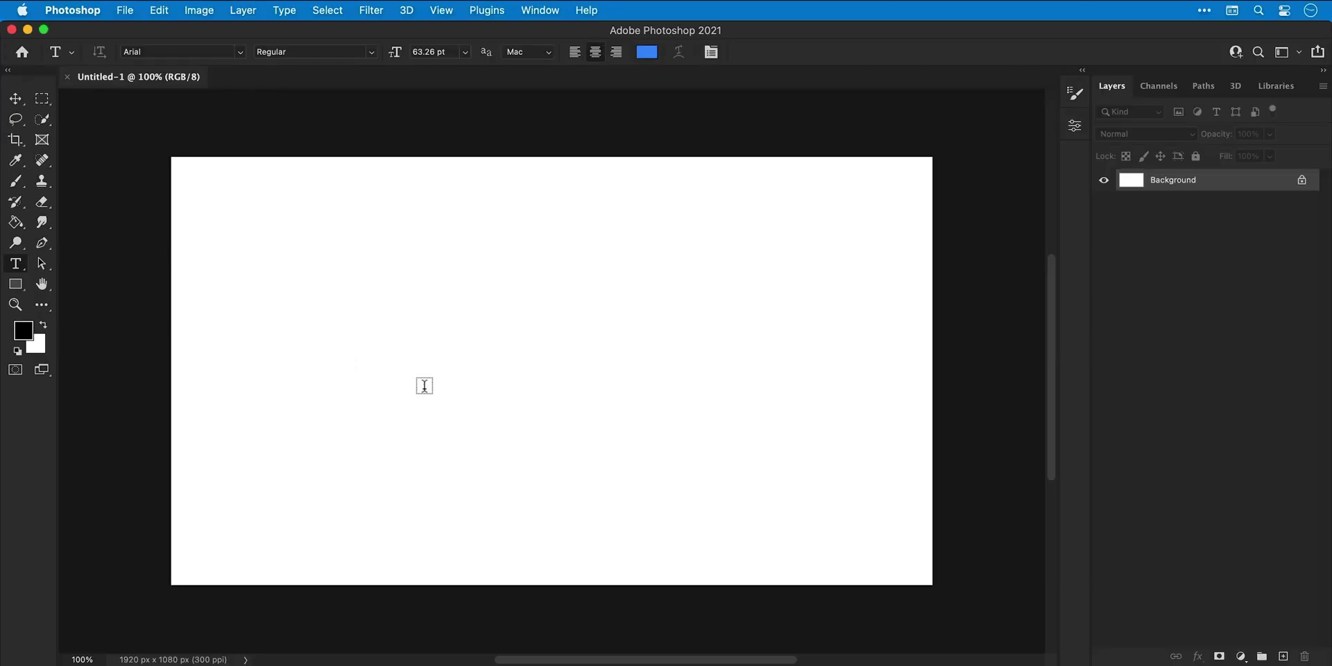
click(424, 386)
text(SHADOW)
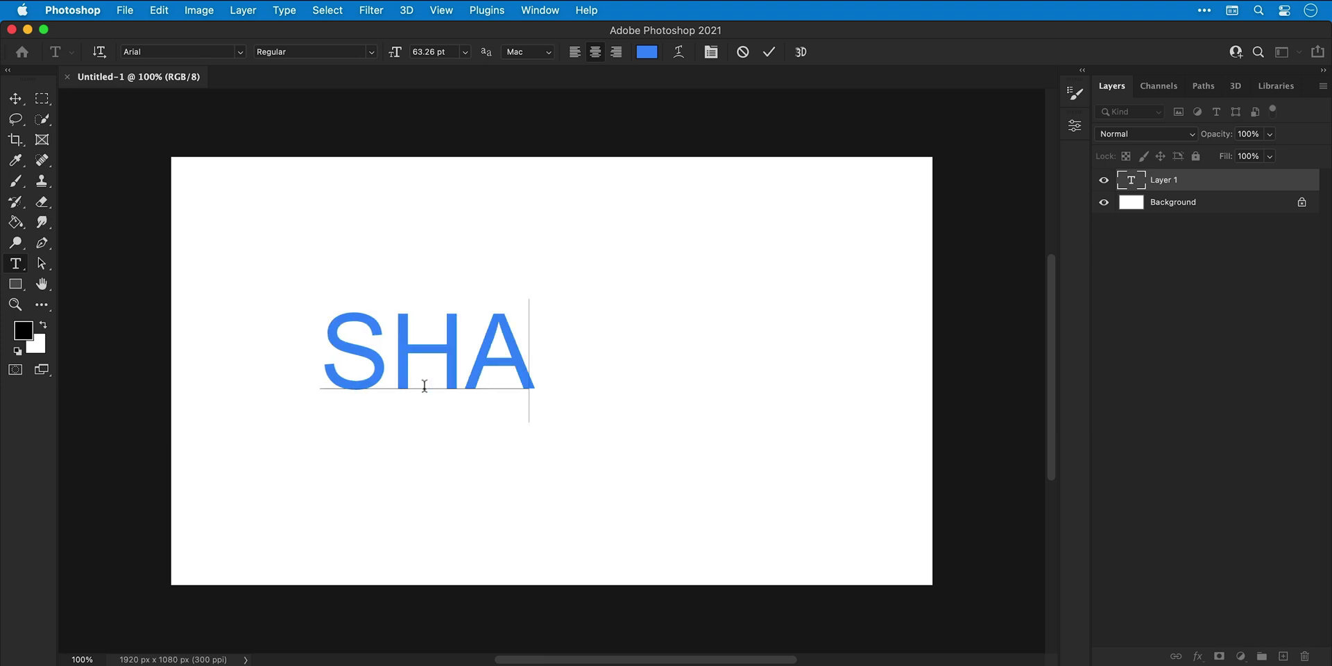
Set the SHADOW text's font to Korolev Condensed Bold.
double_click(425, 386)
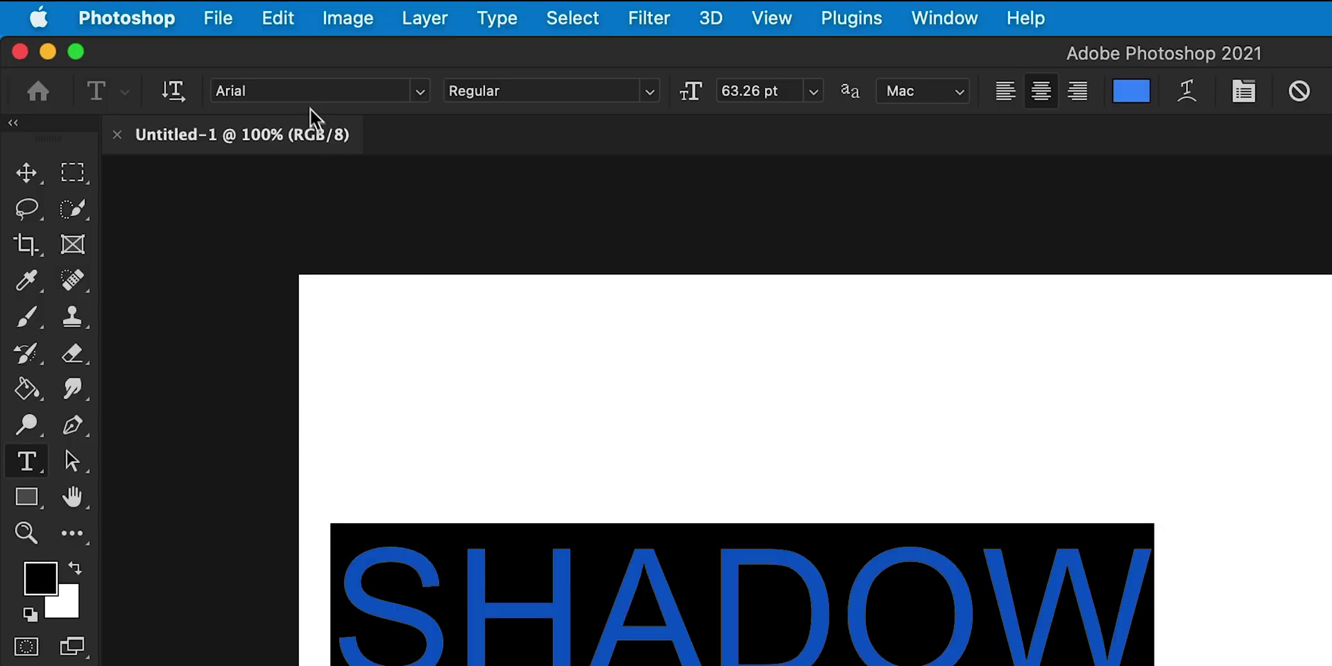
click(173, 51)
text(korol)
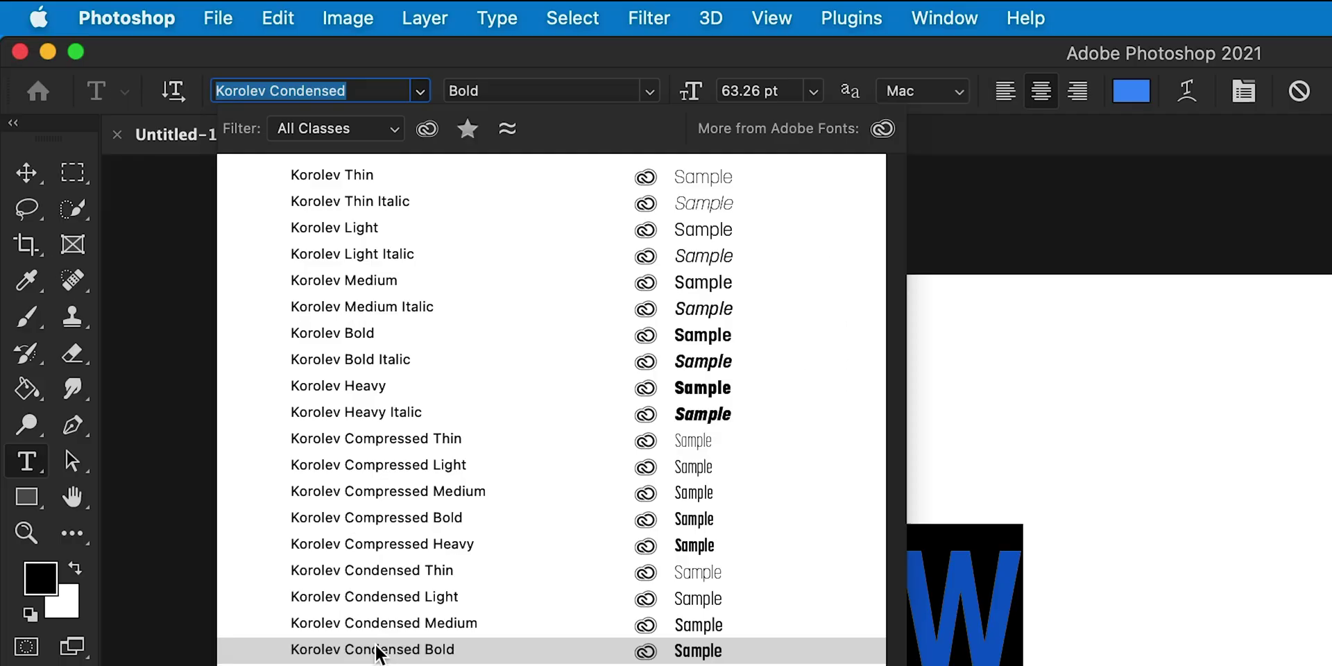
click(378, 650)
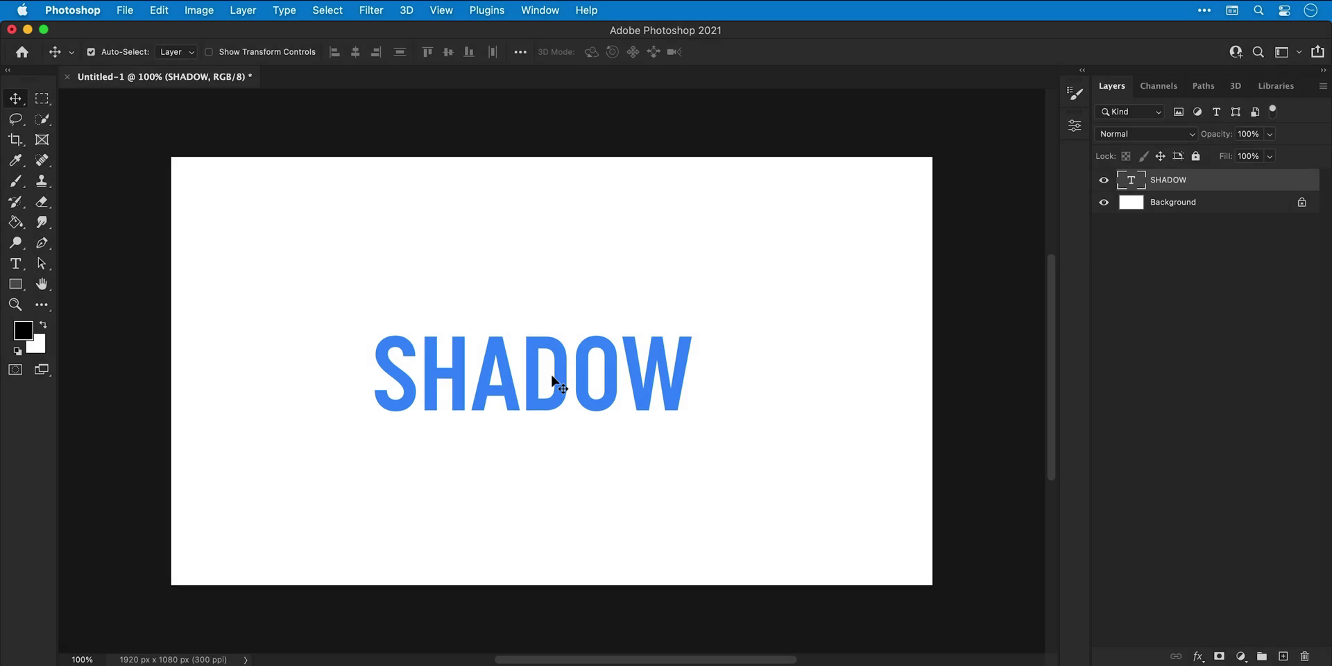
Enlarge SHADOW to about 139%, nudge it right, and convert it to a smart object.
key(super+t)
drag(695, 318, 756, 285)
key(Return)
key(shift+Right)
key(shift+Right)
key(shift+Right)
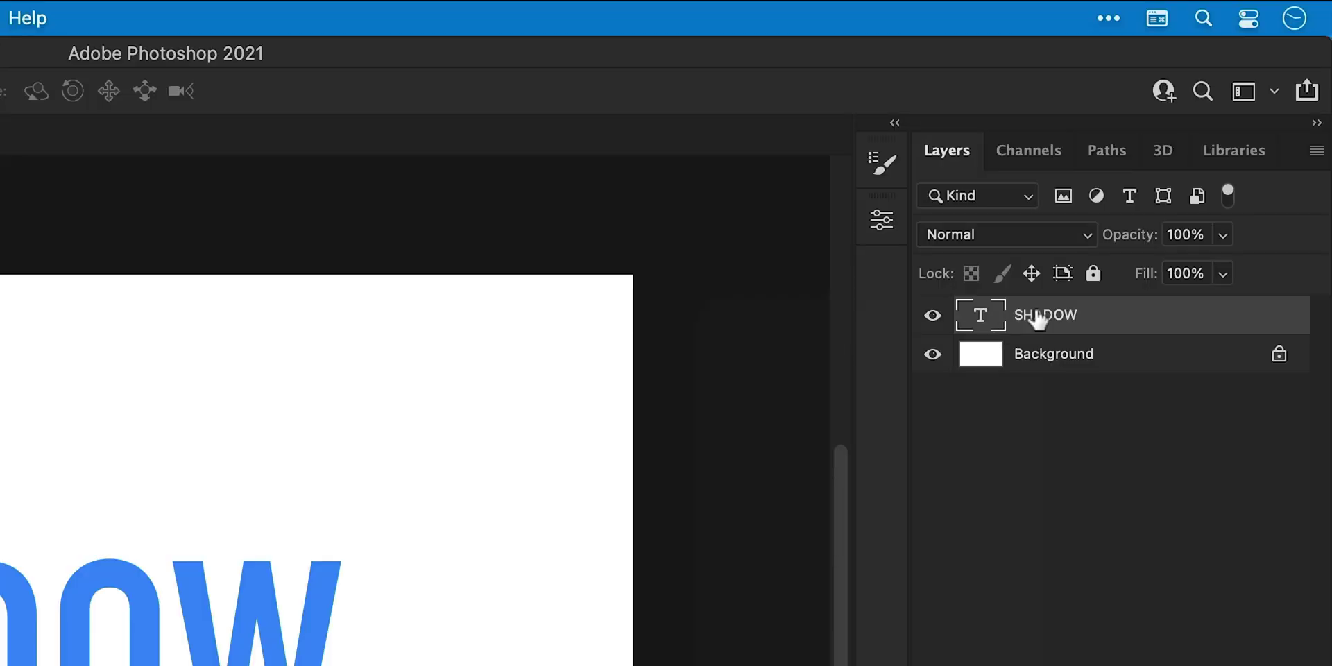
right_click(1162, 179)
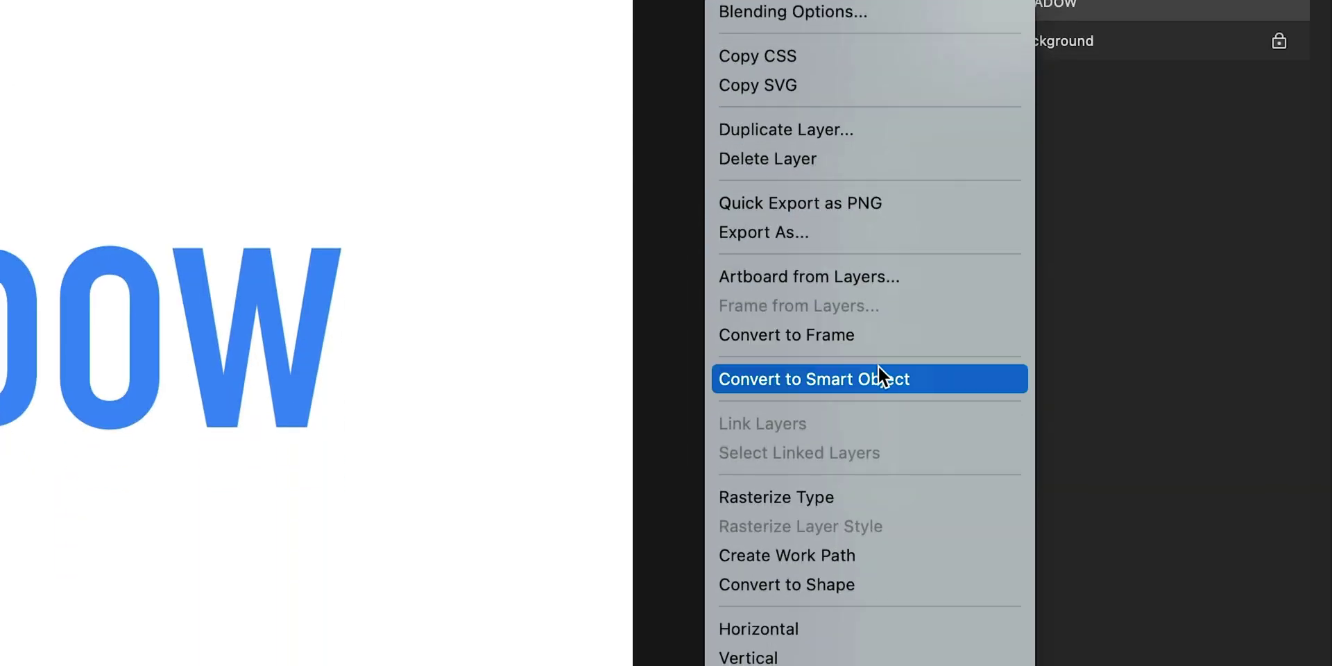
click(878, 368)
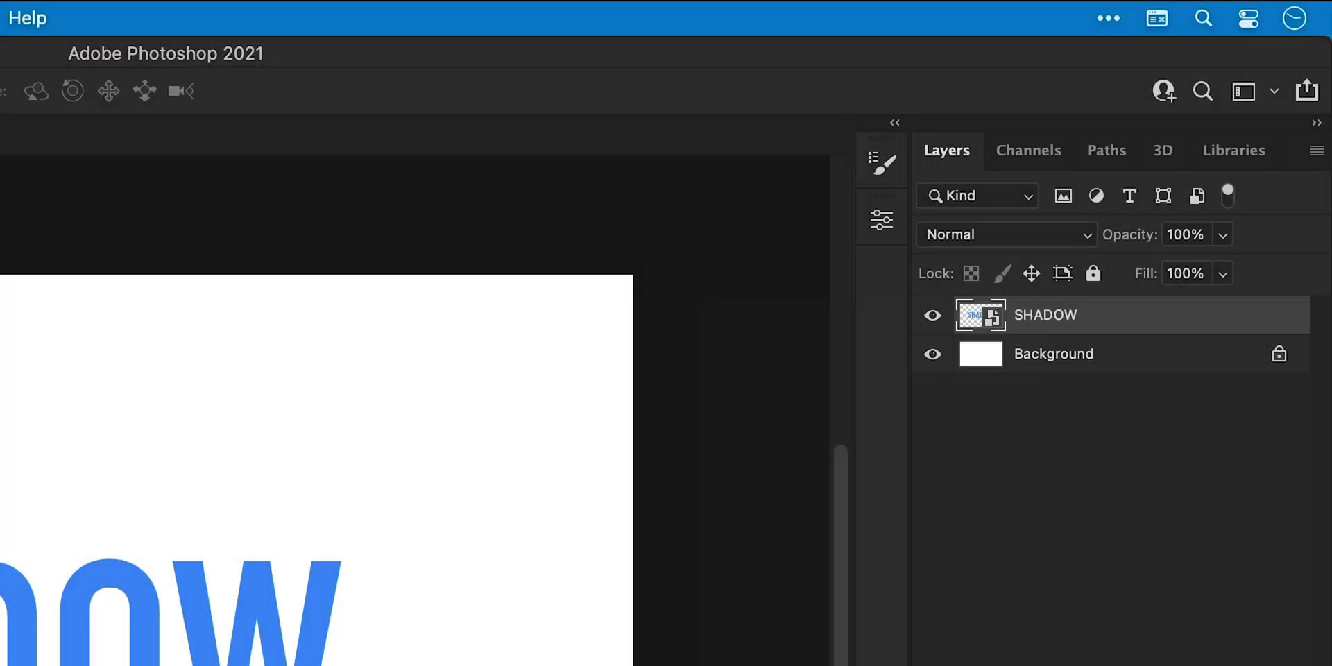
Duplicate the smart object, name the copies Text and Shadow, and hide Text.
key(ctrl+j)
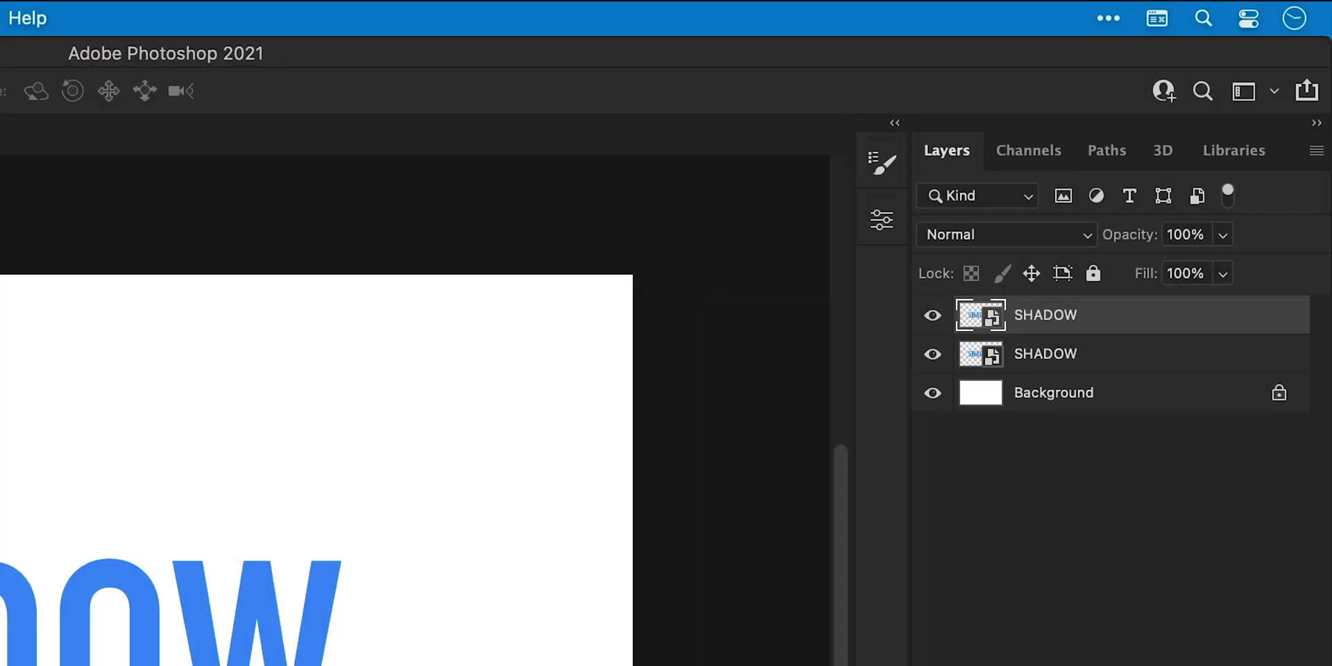
double_click(1056, 315)
text(Text)
double_click(1051, 352)
text(Shadow)
key(Return)
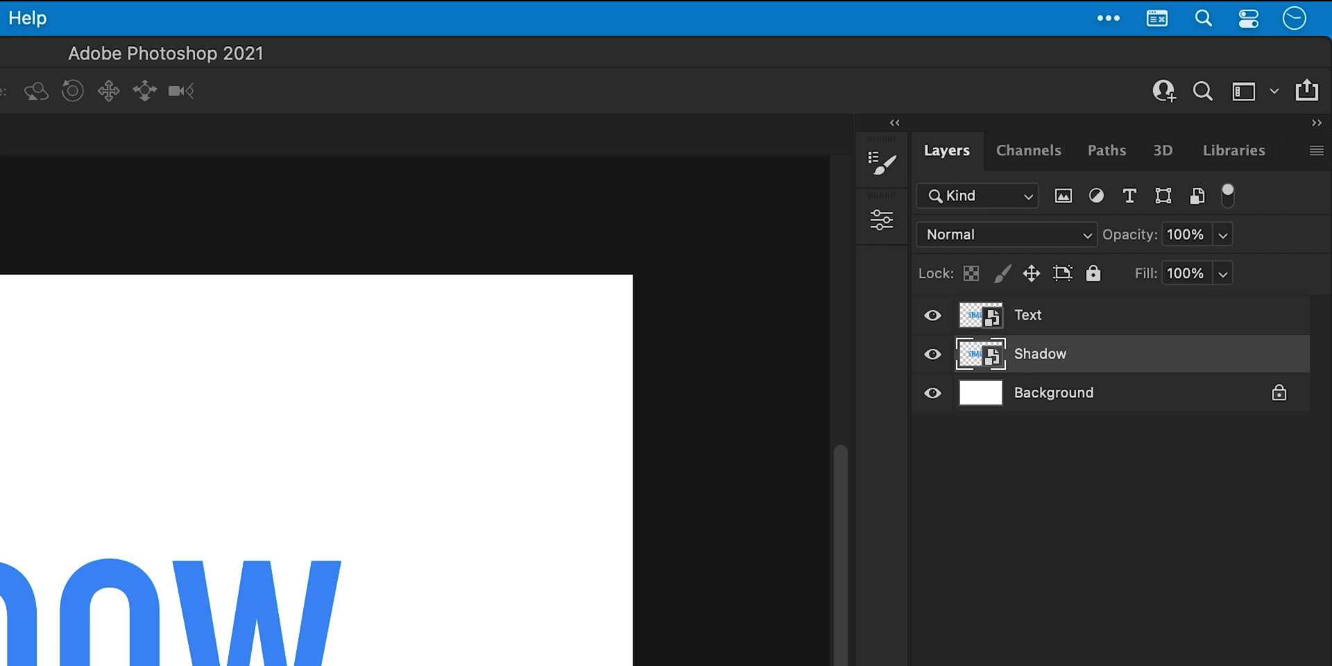
click(934, 316)
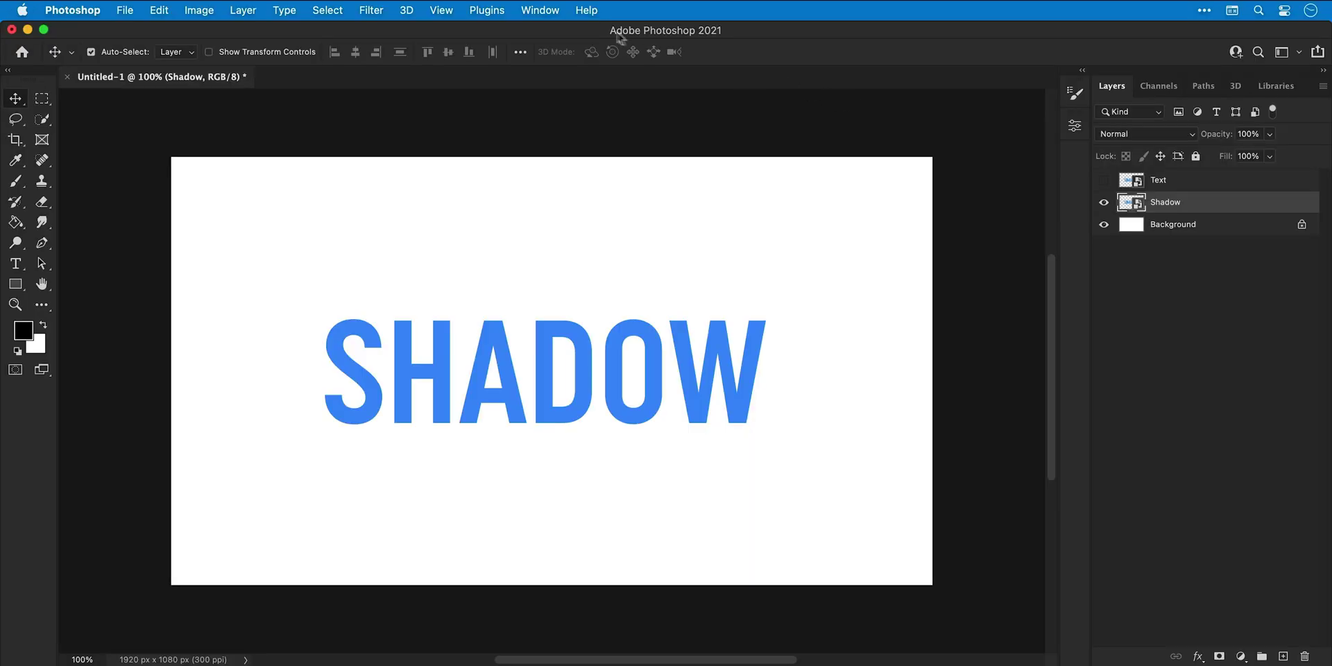
Show the Actions panel and inspect the existing Long Shadow action set.
click(0, 17)
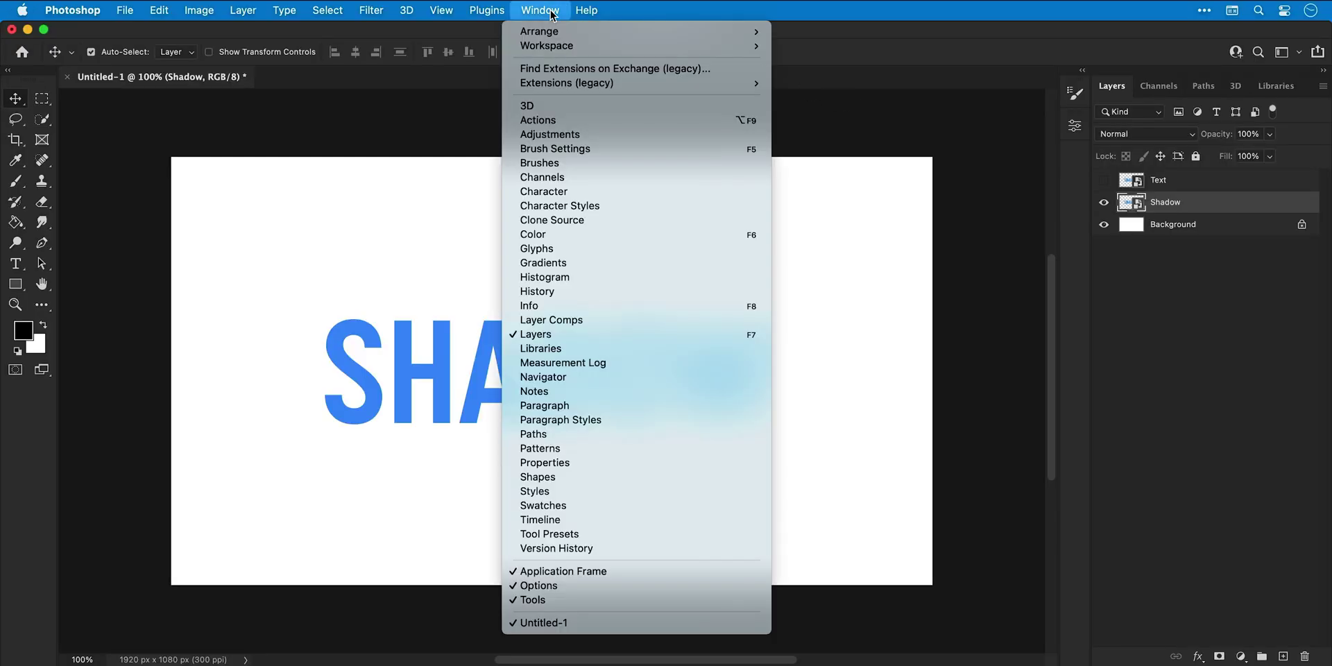
click(548, 120)
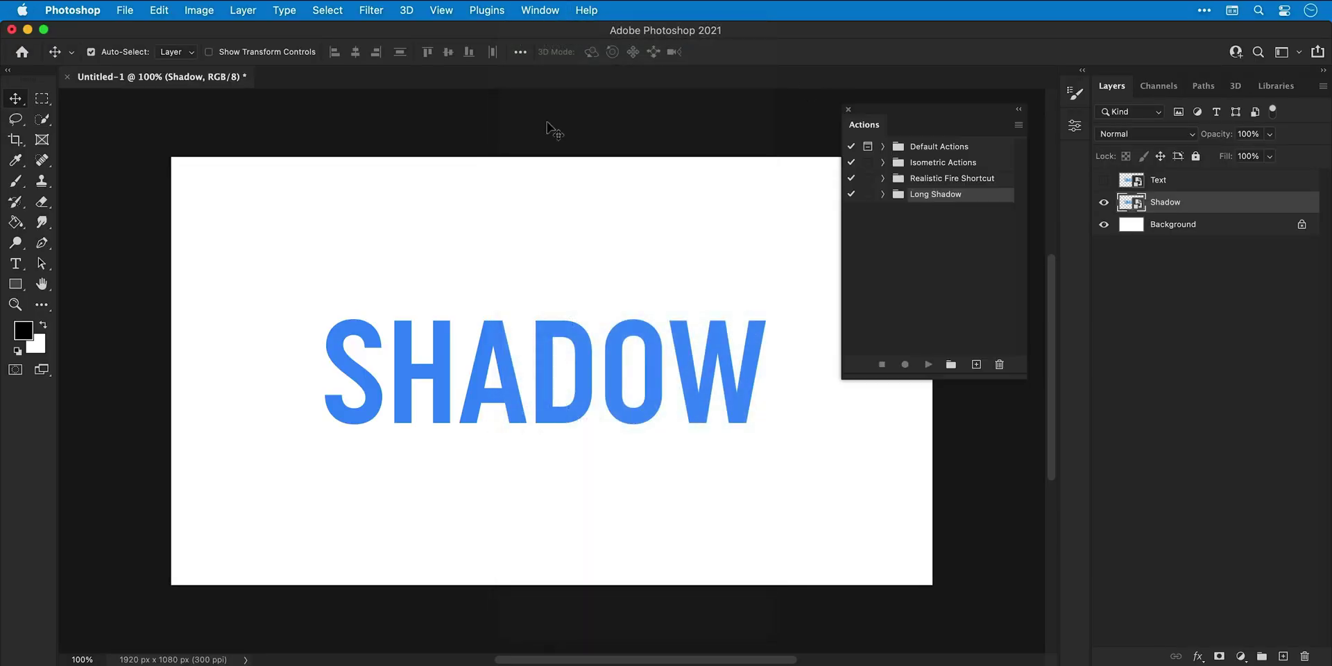
click(883, 194)
click(895, 211)
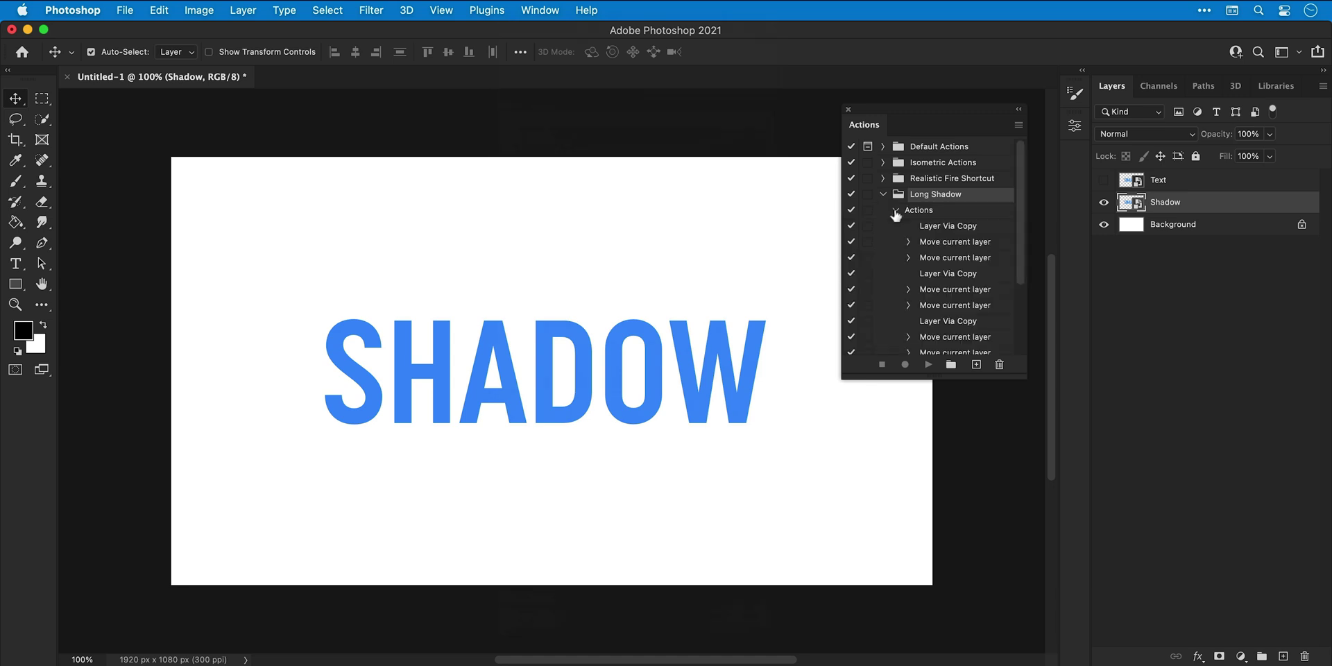
click(895, 210)
click(883, 195)
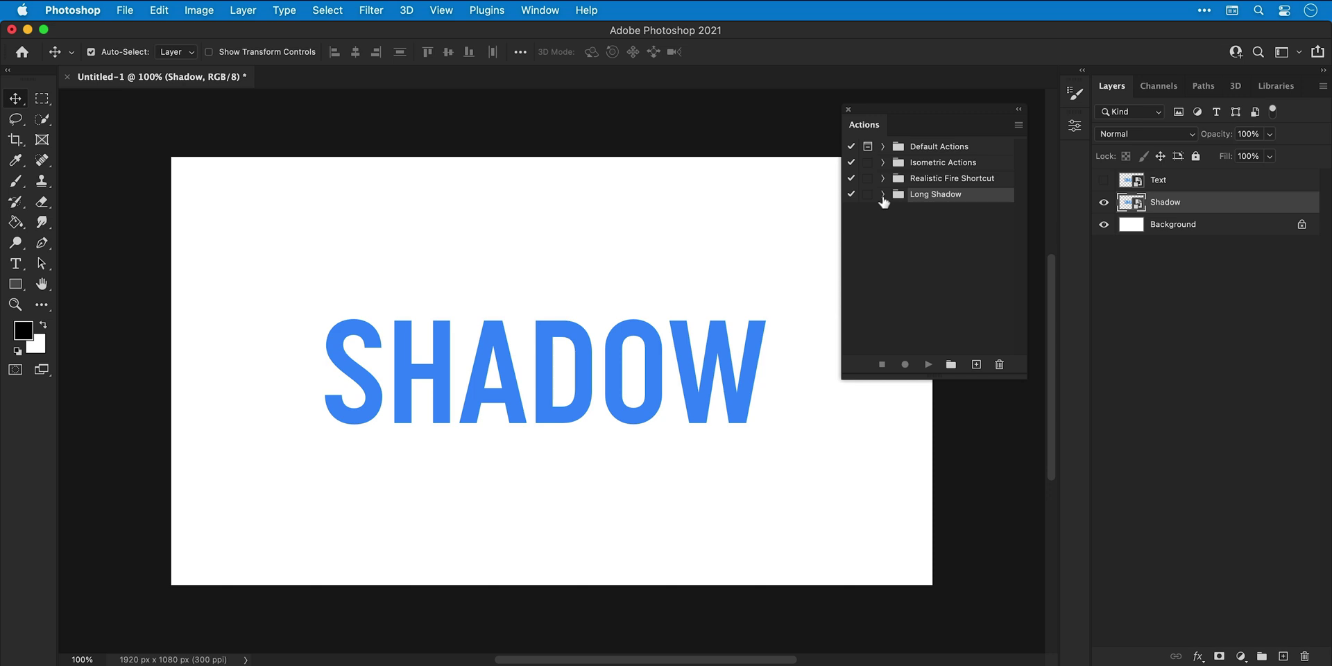
Create an action set named Long Shadow 2 containing a new action named Actions.
click(951, 364)
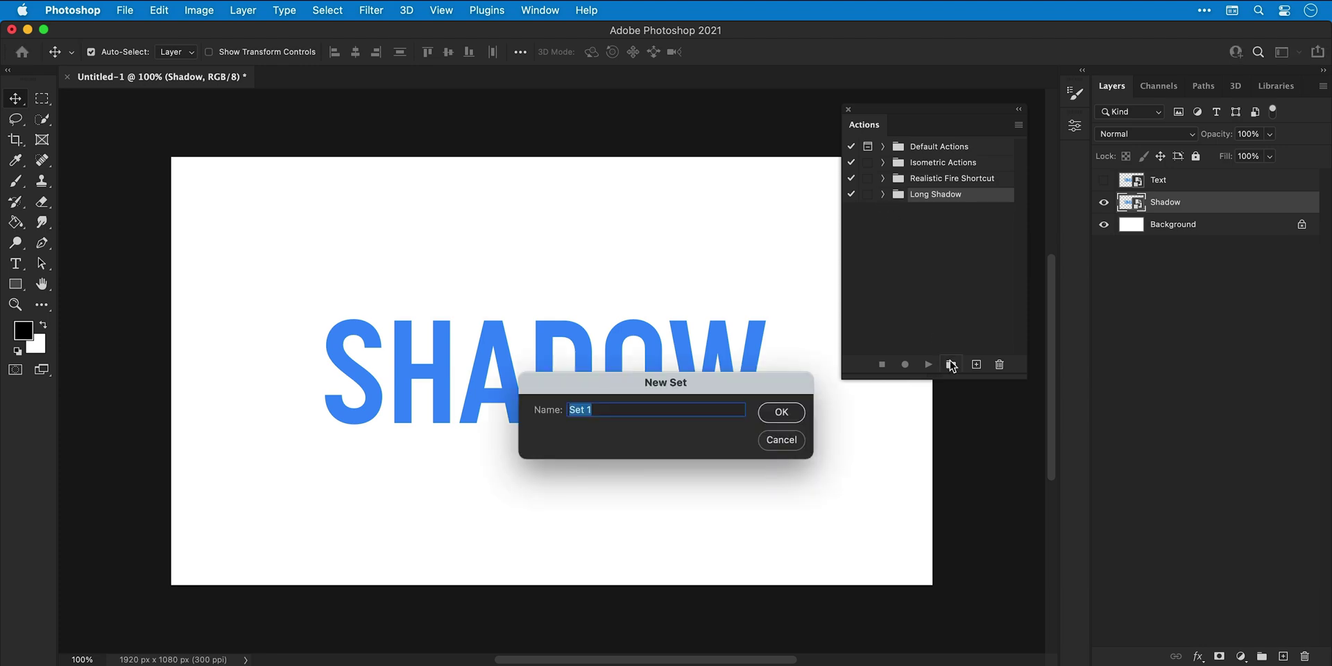
text(Long Sha)
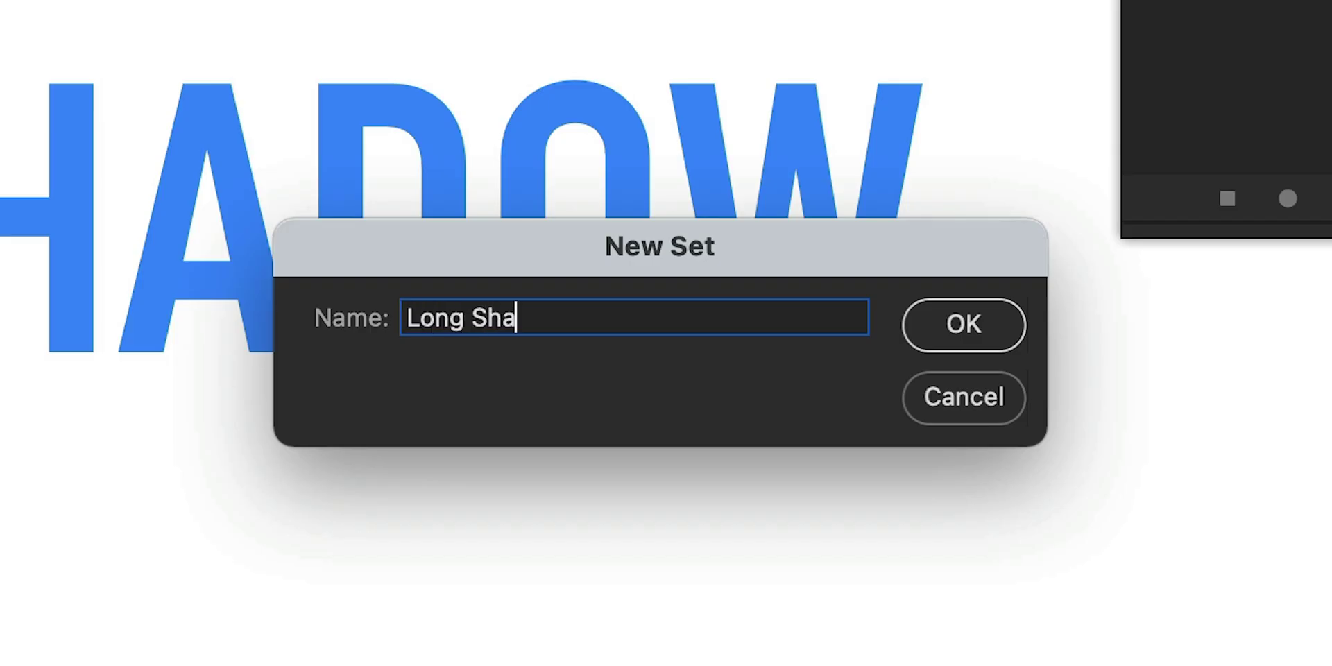
text(dow 2)
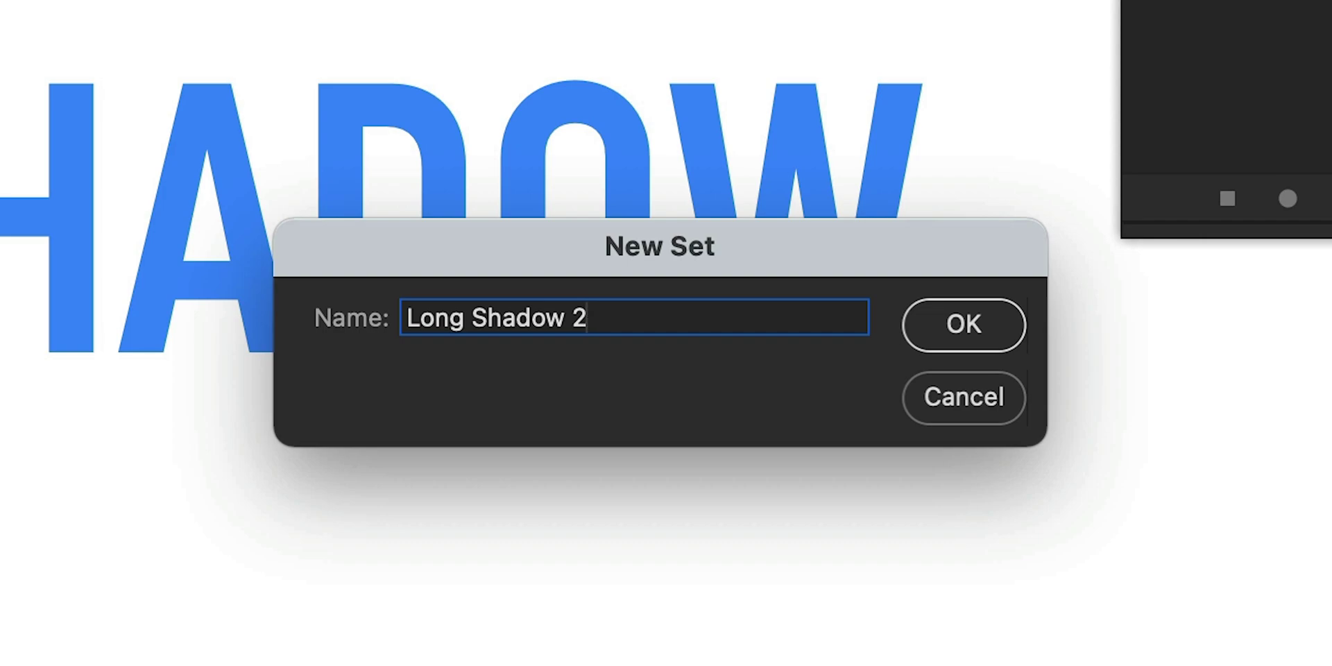
key(Return)
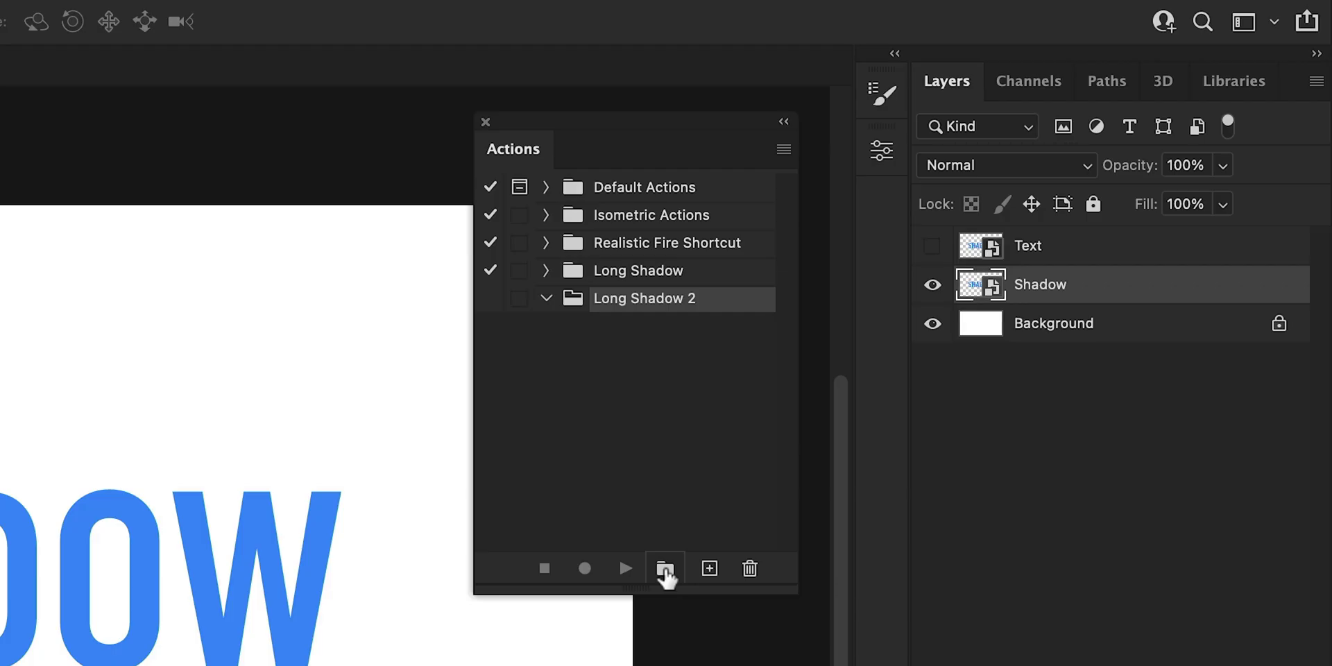
click(709, 569)
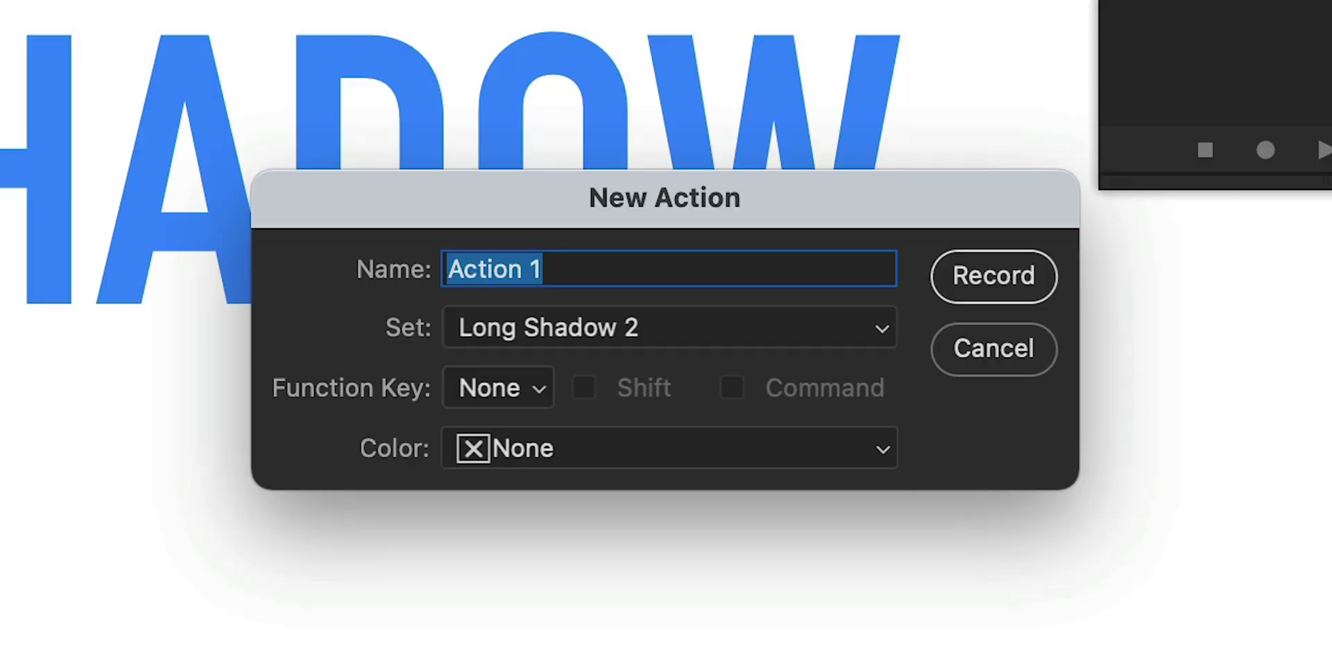
text(Actions)
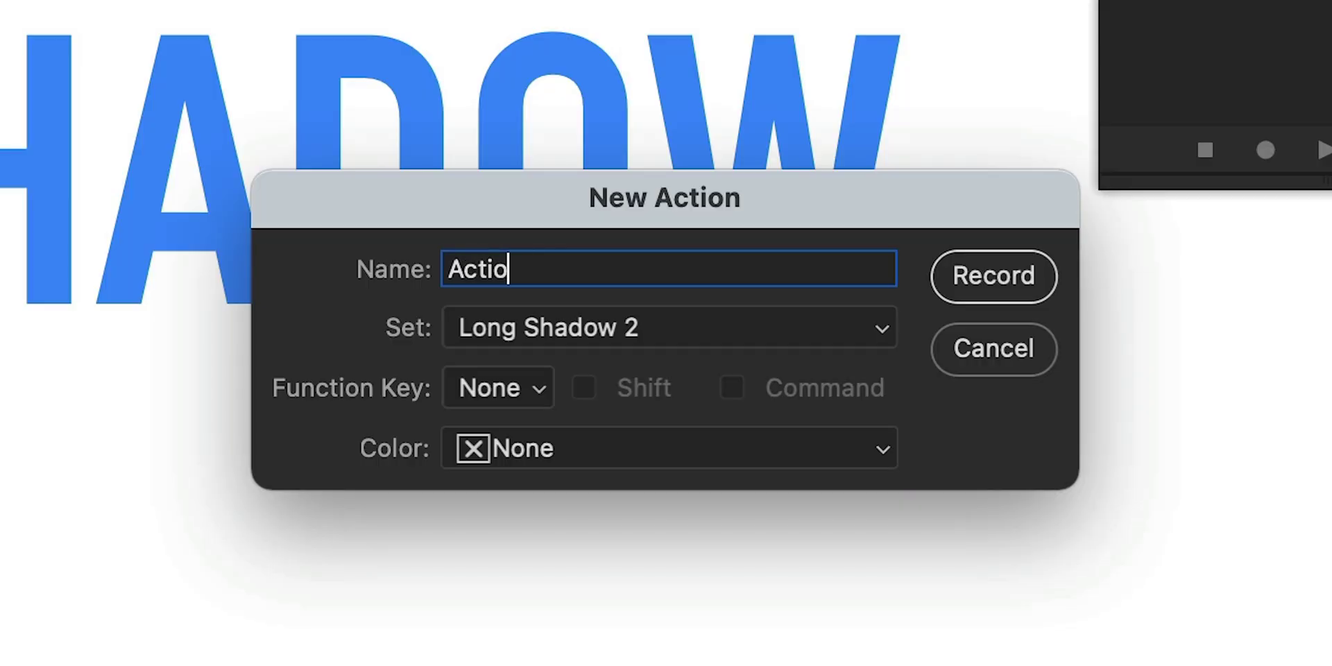
Record the Actions action: duplicate the Shadow layer and nudge it right nine times, then stop.
click(1036, 283)
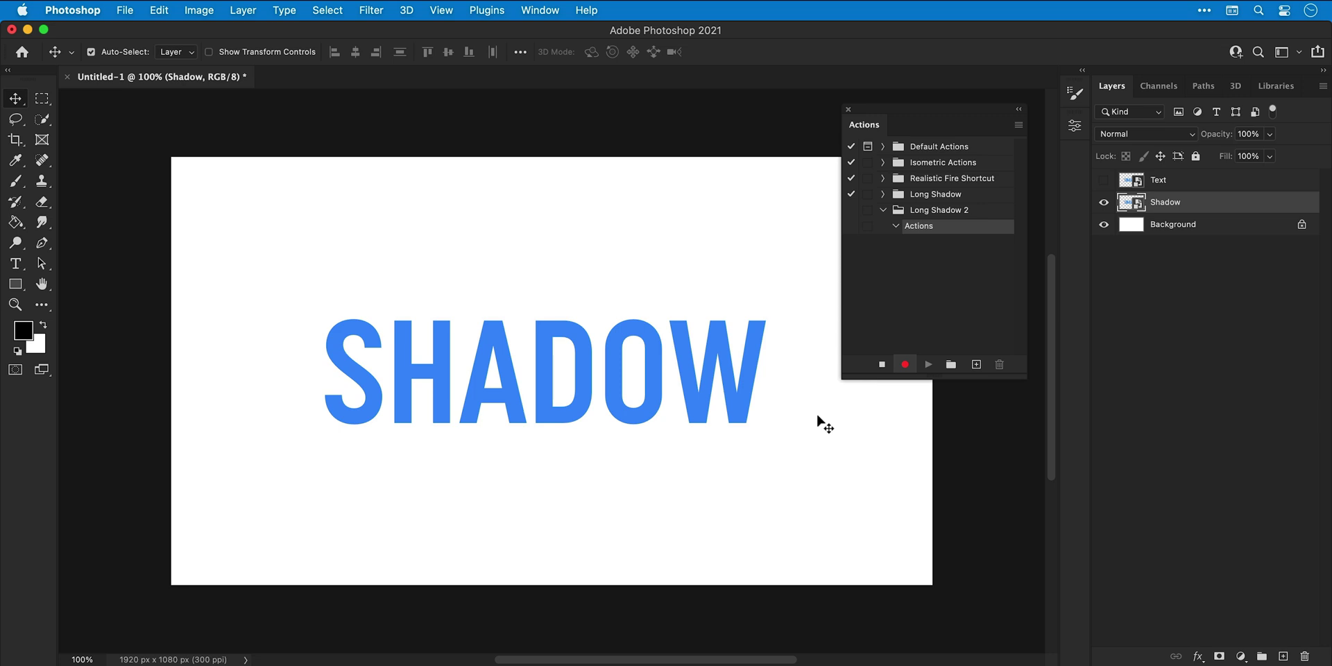
key(super+j)
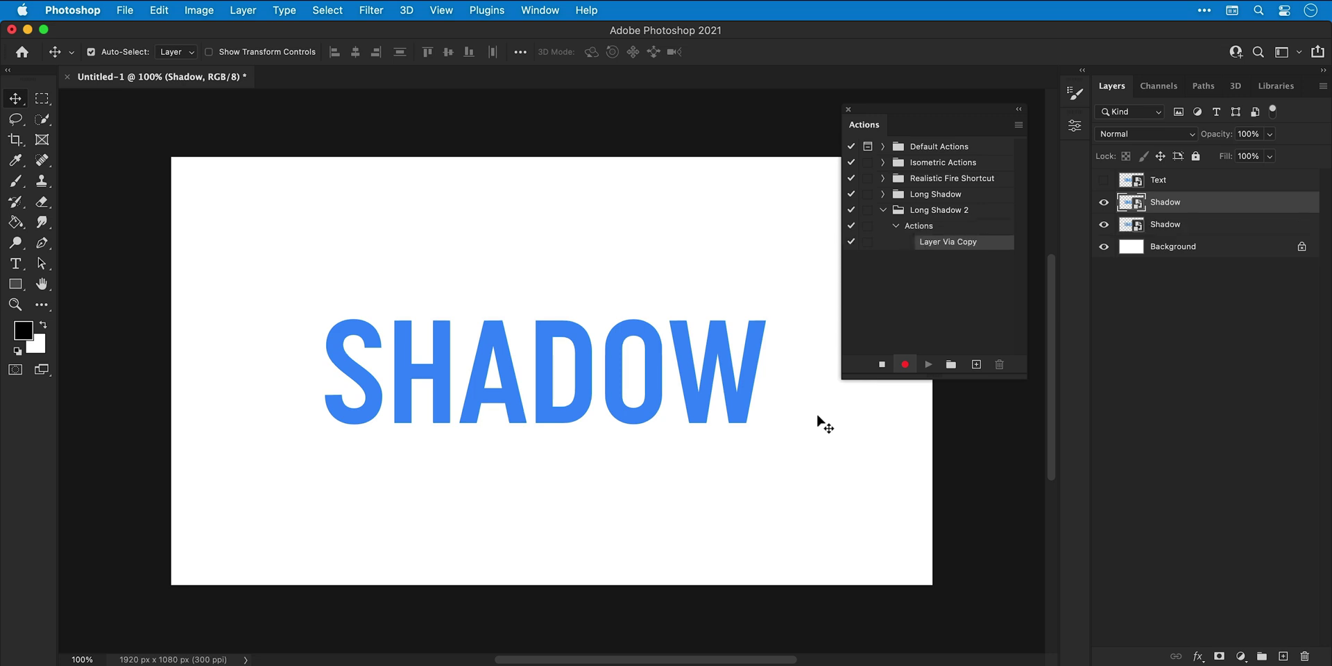
key(Right)
key(super+j)
key(Right)
key(super+j)
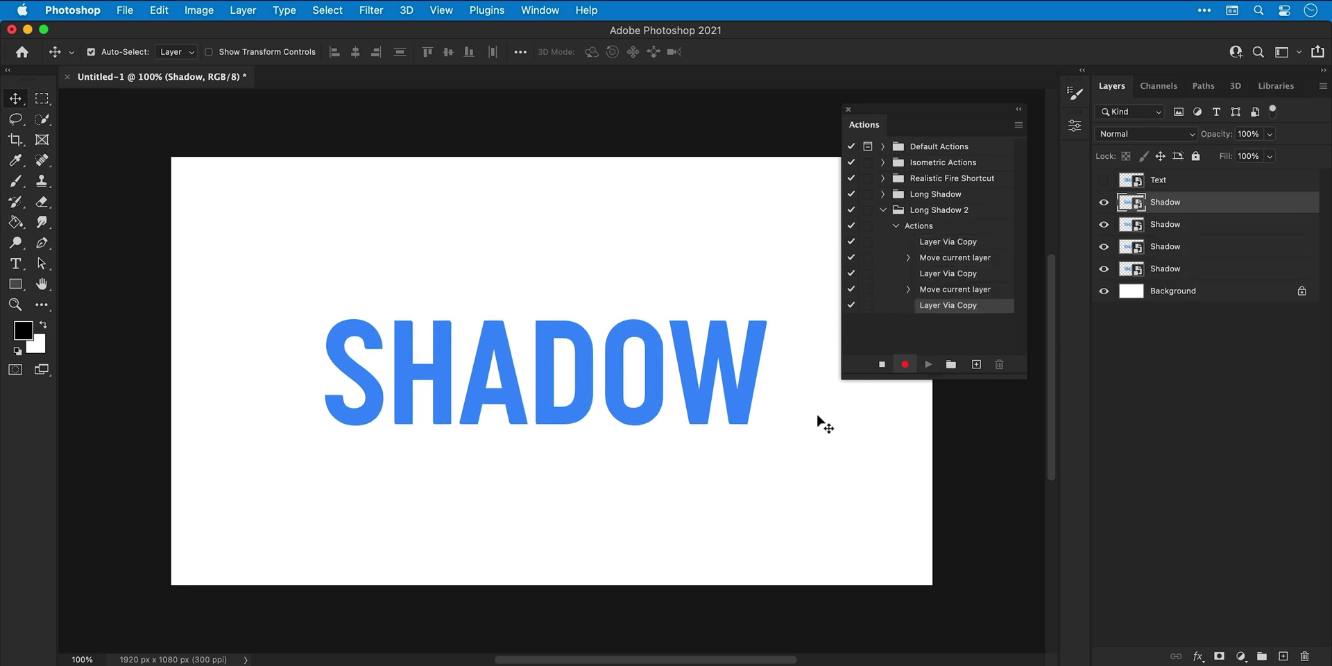
key(Right)
key(super+j)
key(Right)
key(super+j)
key(Right)
key(super+j)
key(Right)
key(super+j)
key(Right)
key(super+j)
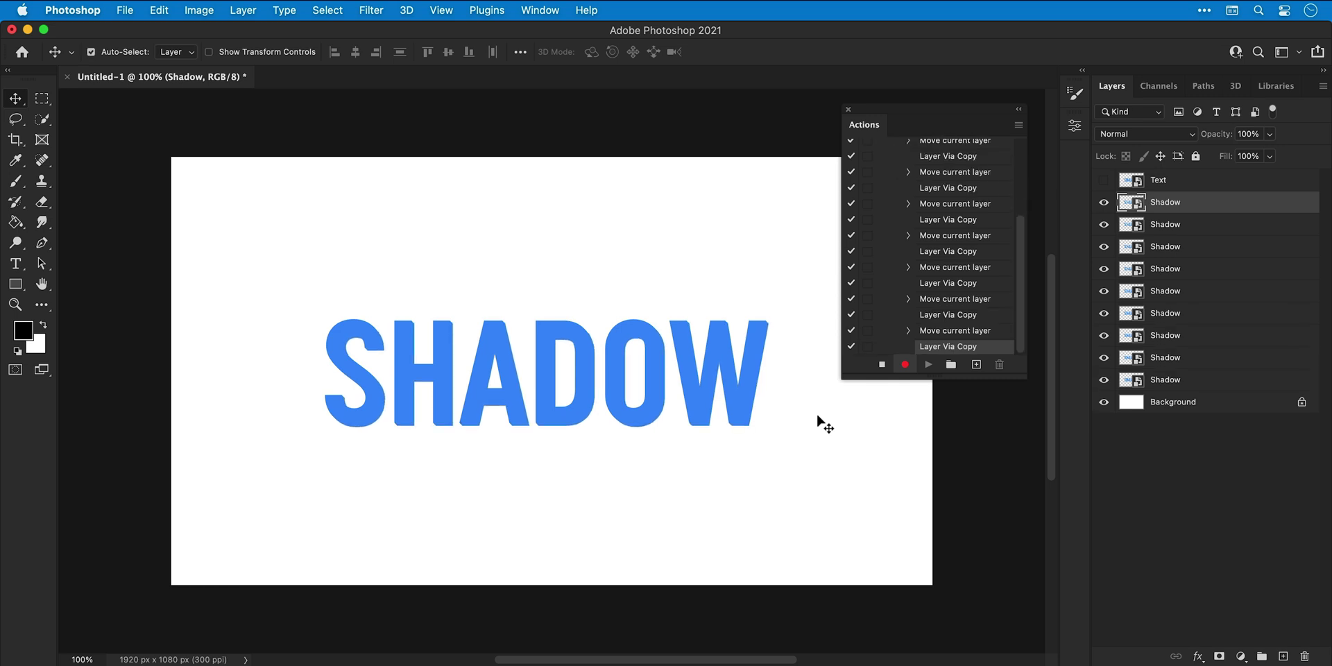
key(Right)
key(super+j)
key(Right)
key(super+j)
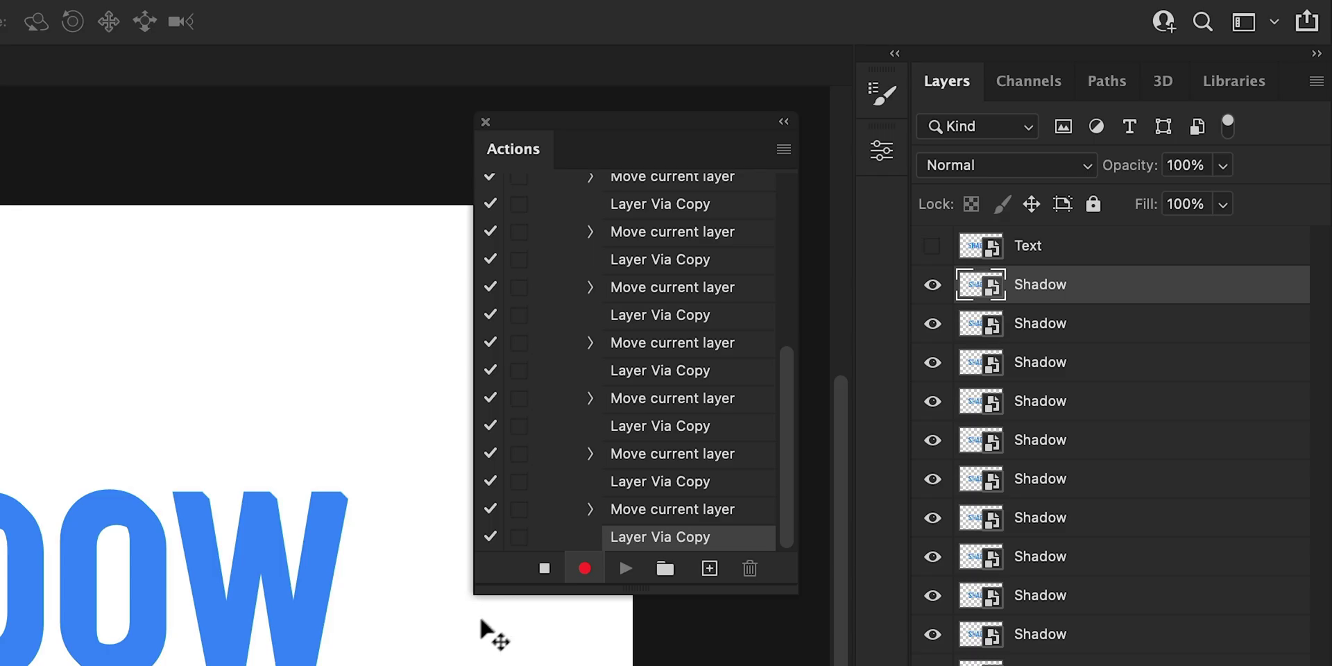
key(Right)
click(882, 365)
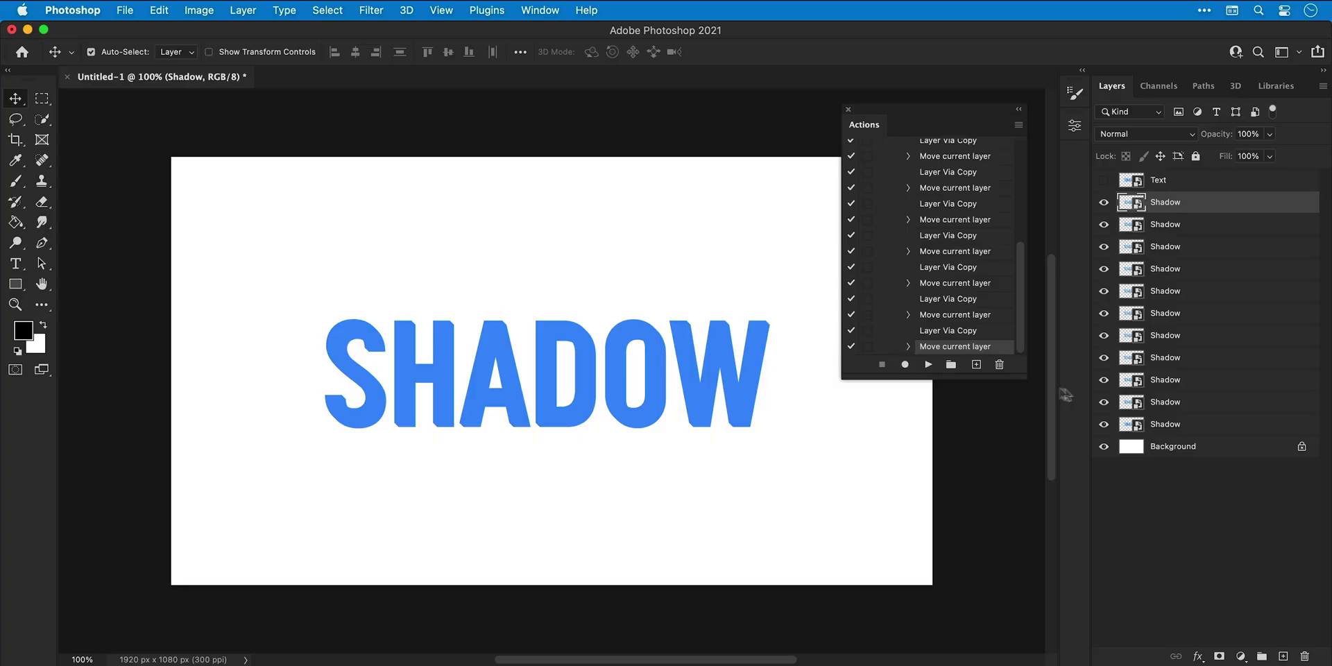
Merge the top ten Shadow layers, then play the Long Shadow 2 action twice to extend the shadow.
shift+click(1063, 639)
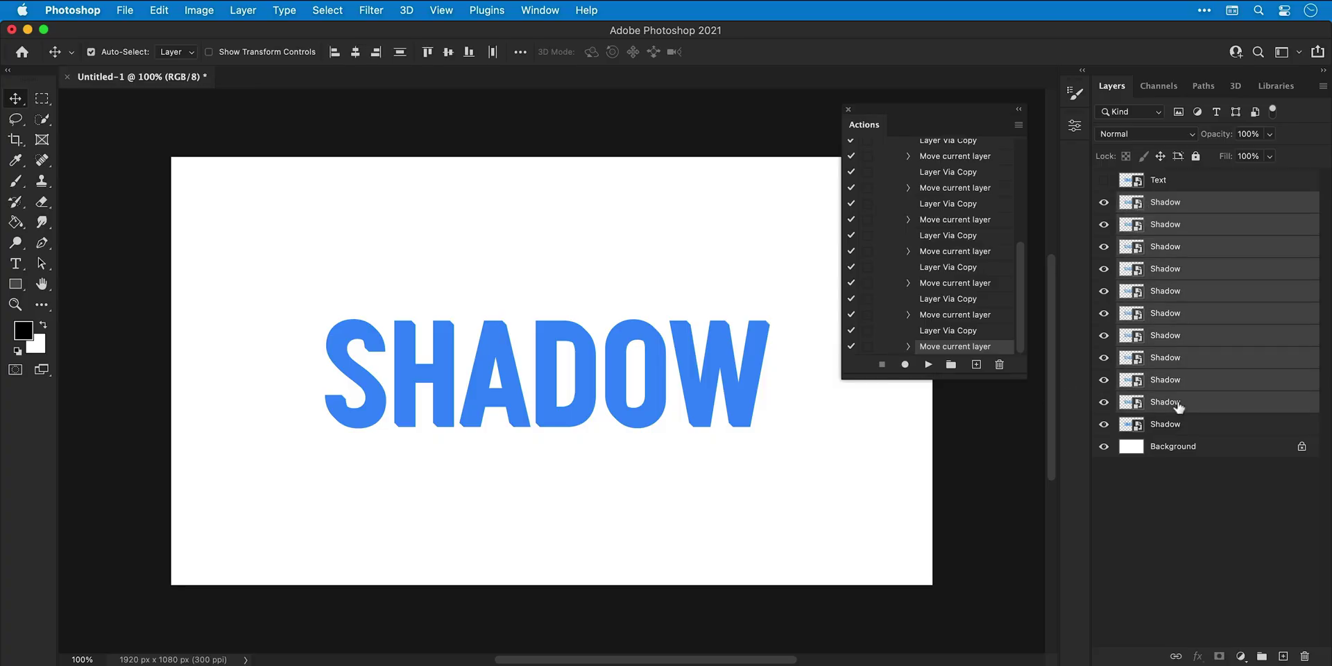
key(super+e)
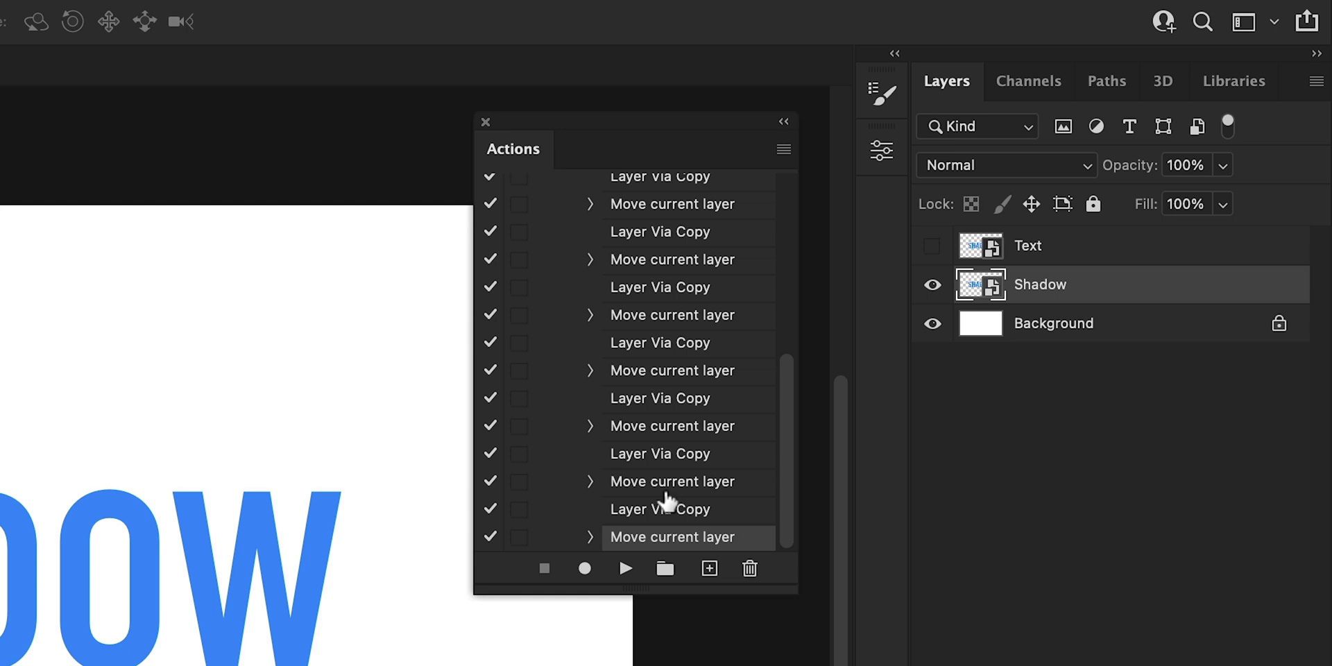
scroll(952, 323, up, 8)
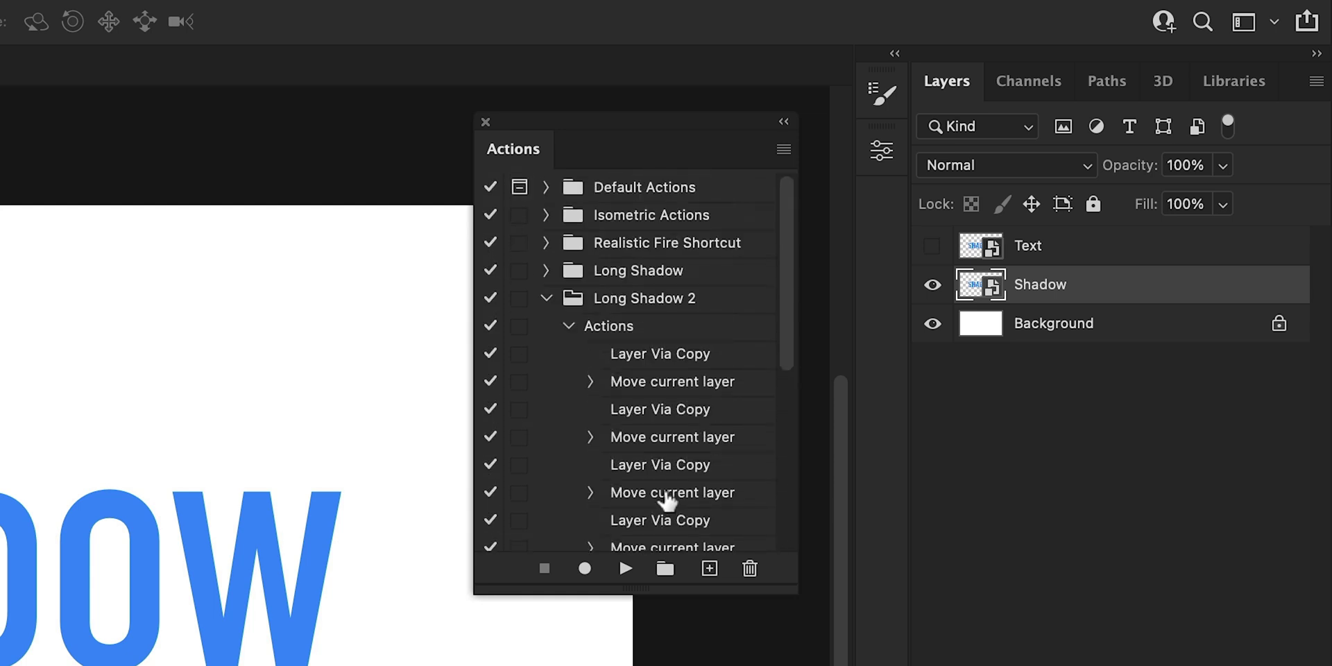
click(612, 330)
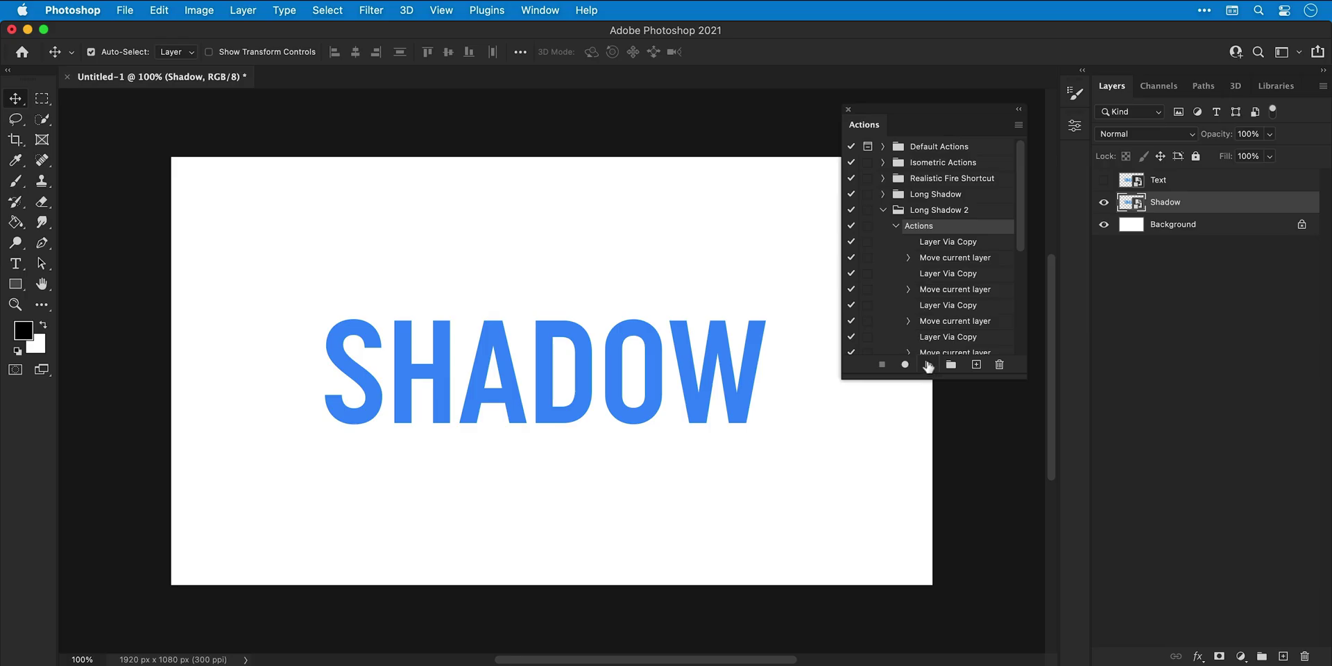
click(625, 569)
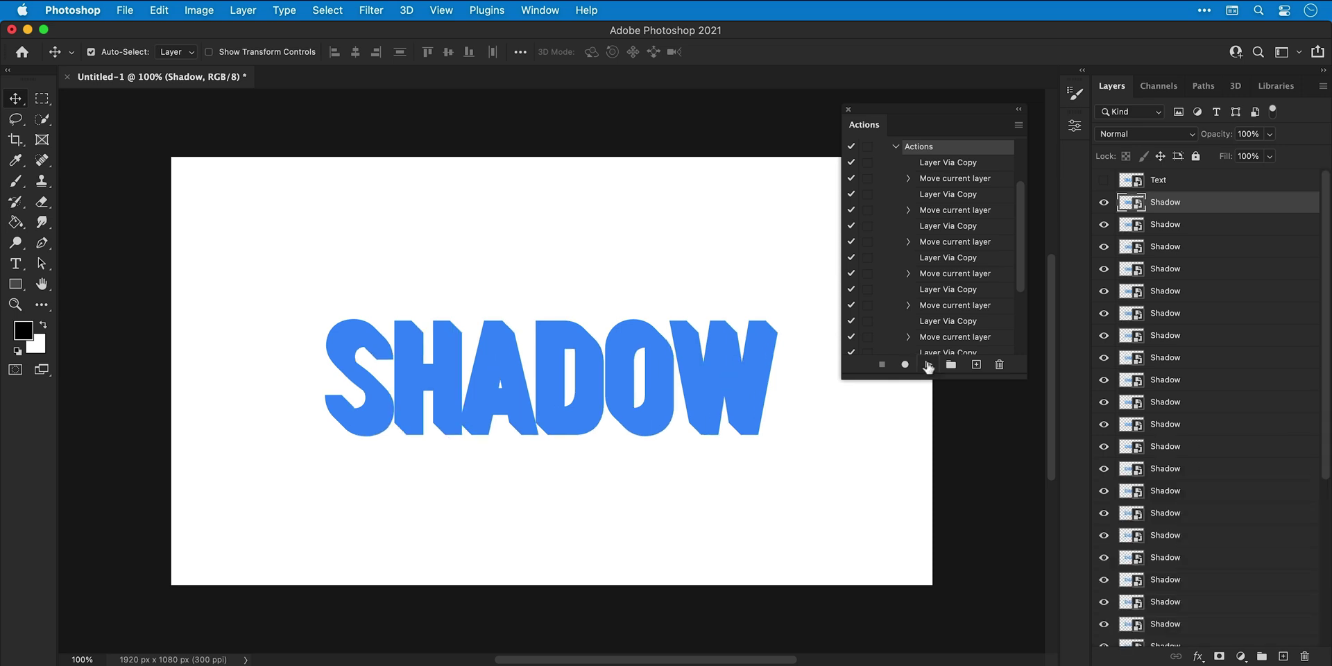
click(929, 365)
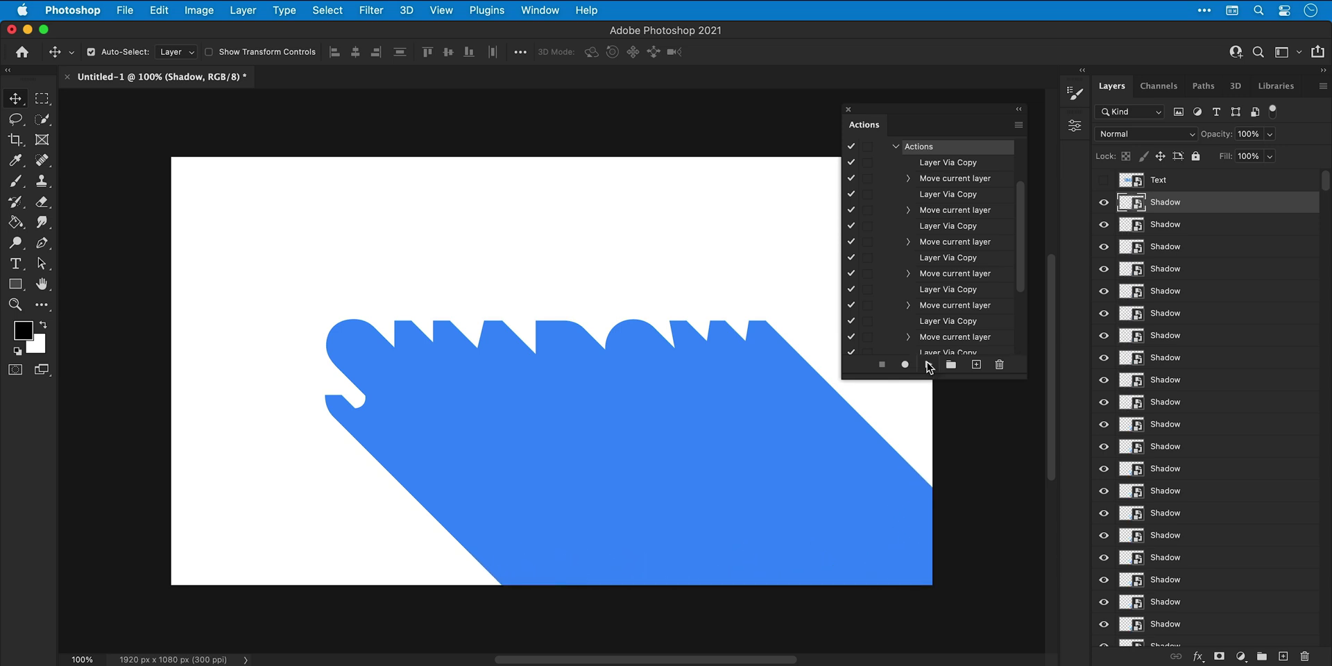
Close the Actions panel, select all the Shadow layers and rasterize them.
click(849, 109)
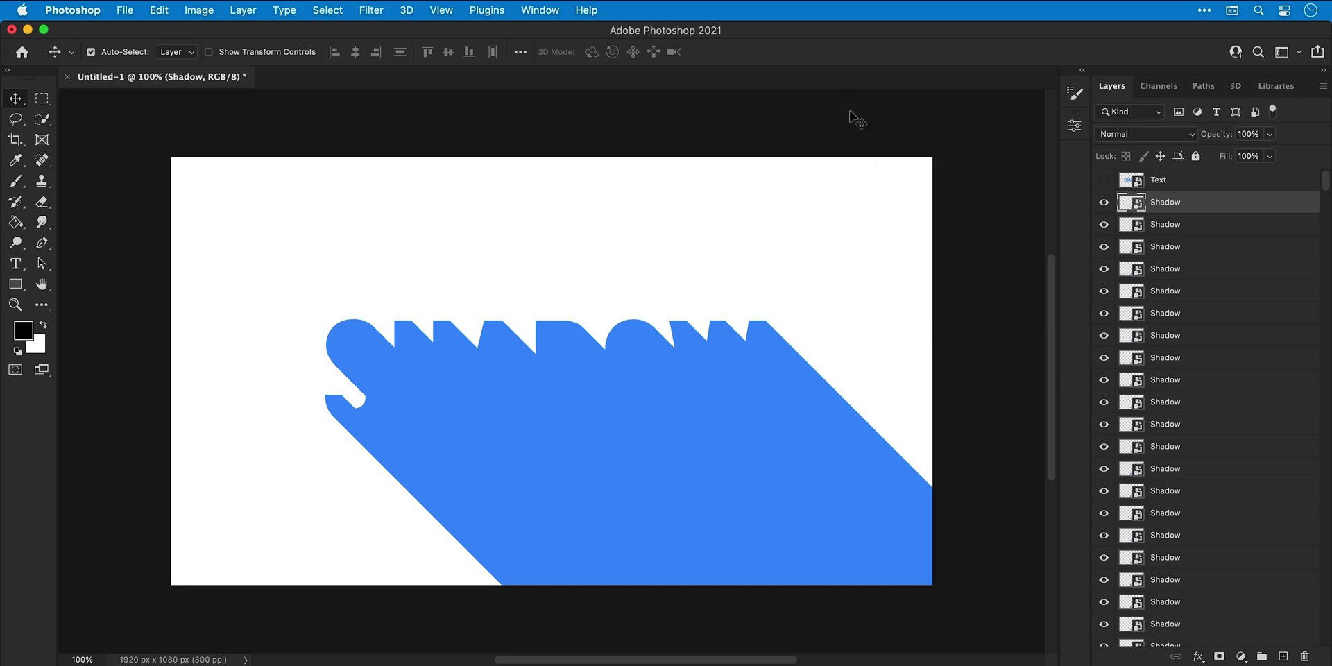
scroll(1183, 336, down, 5)
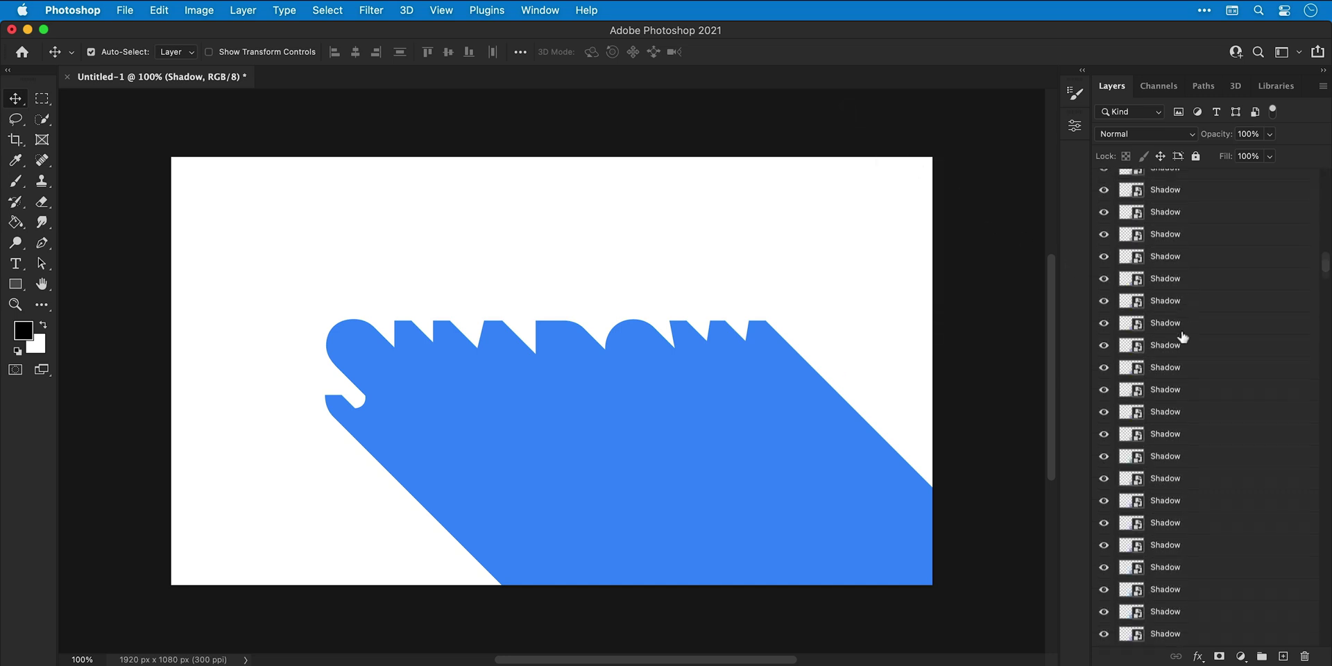
scroll(1184, 336, down, 10)
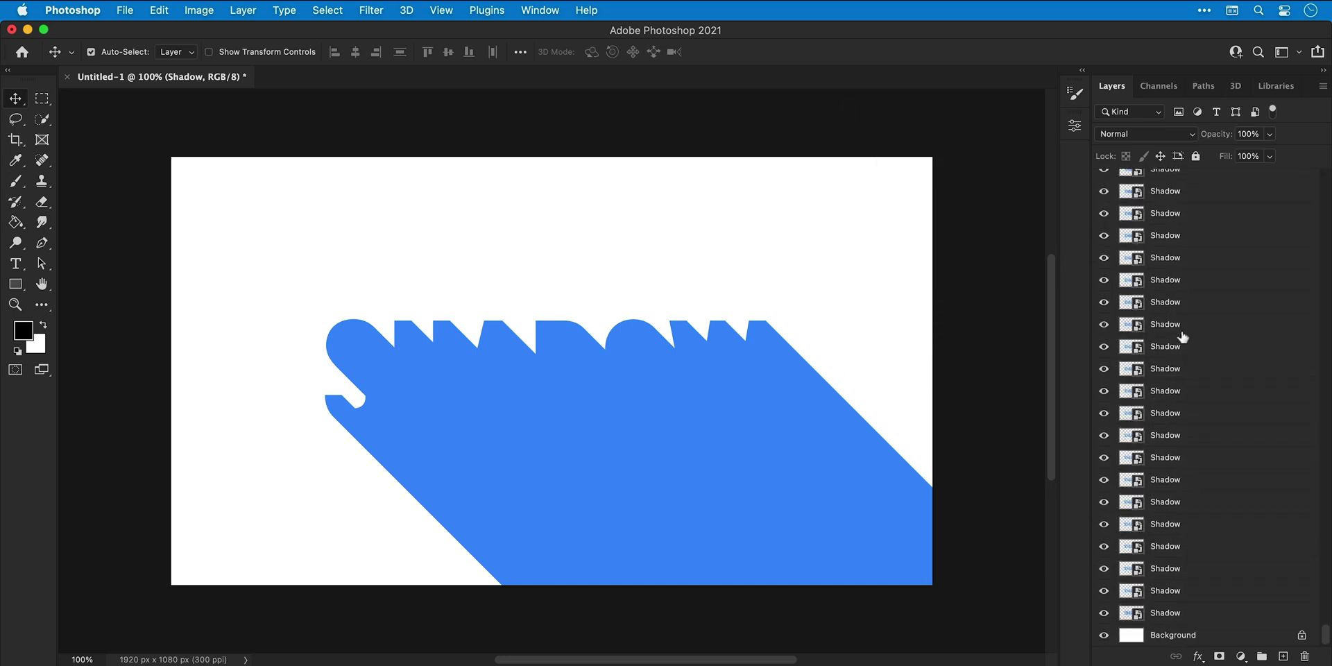
shift+click(1179, 613)
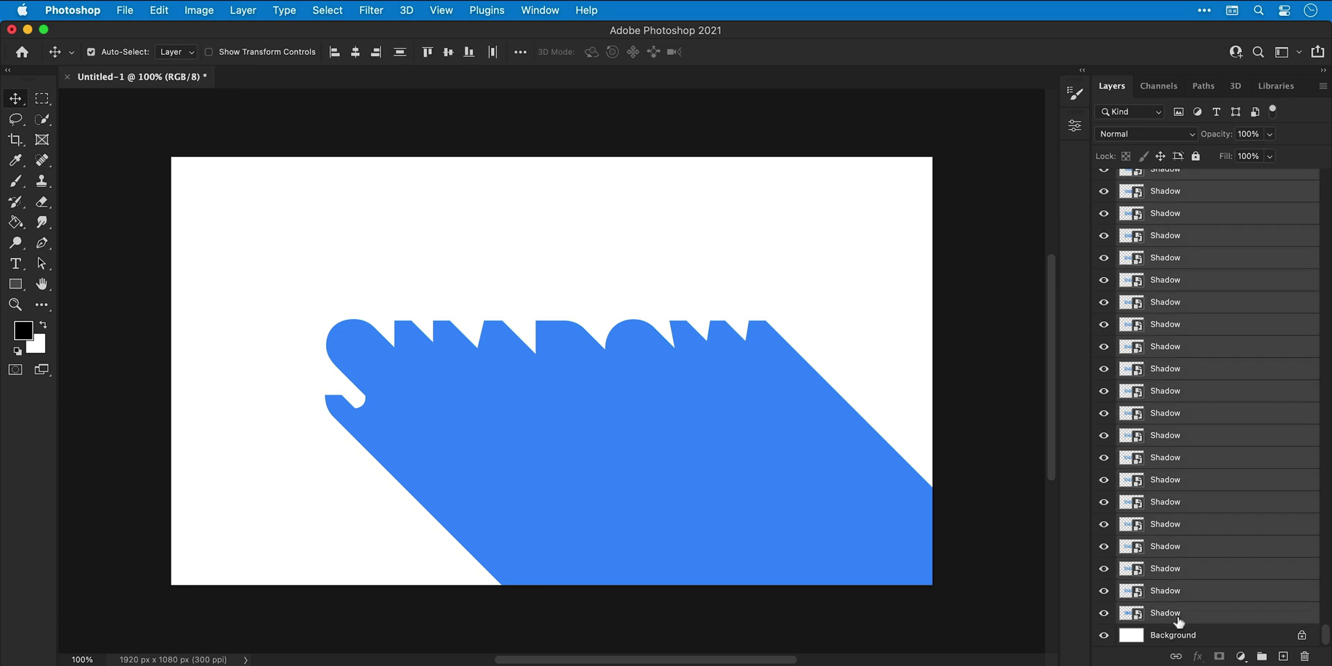
right_click(1179, 620)
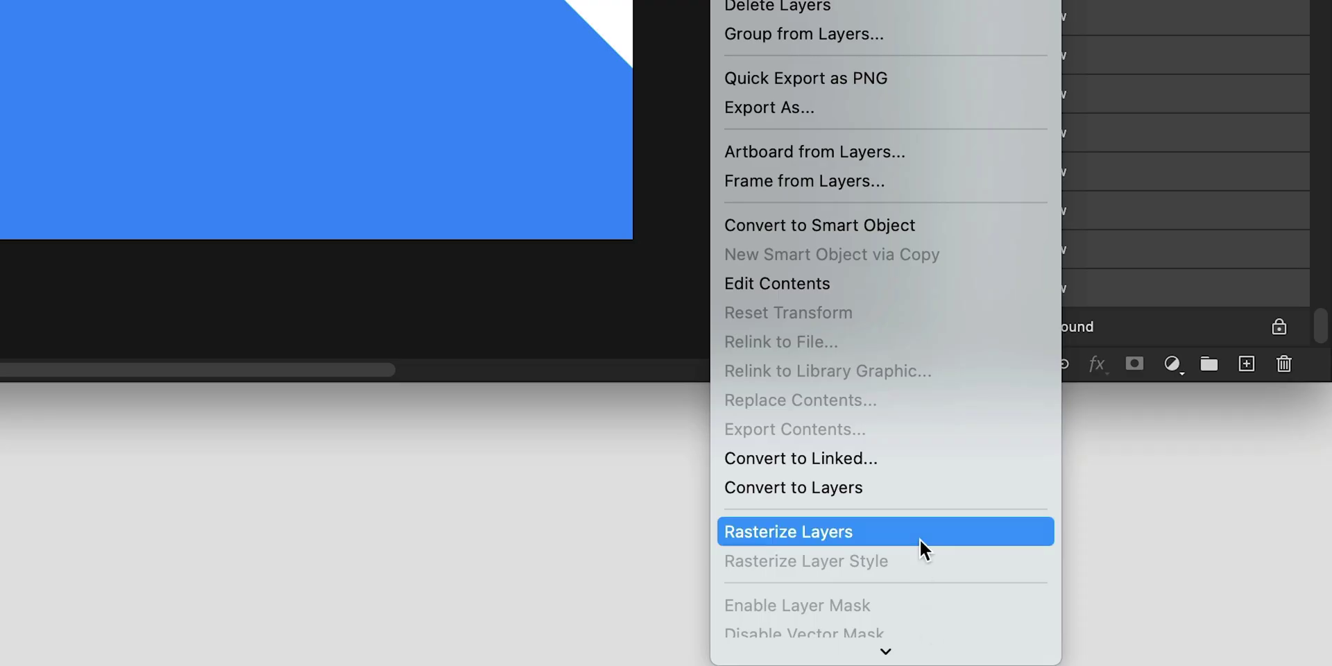
click(919, 538)
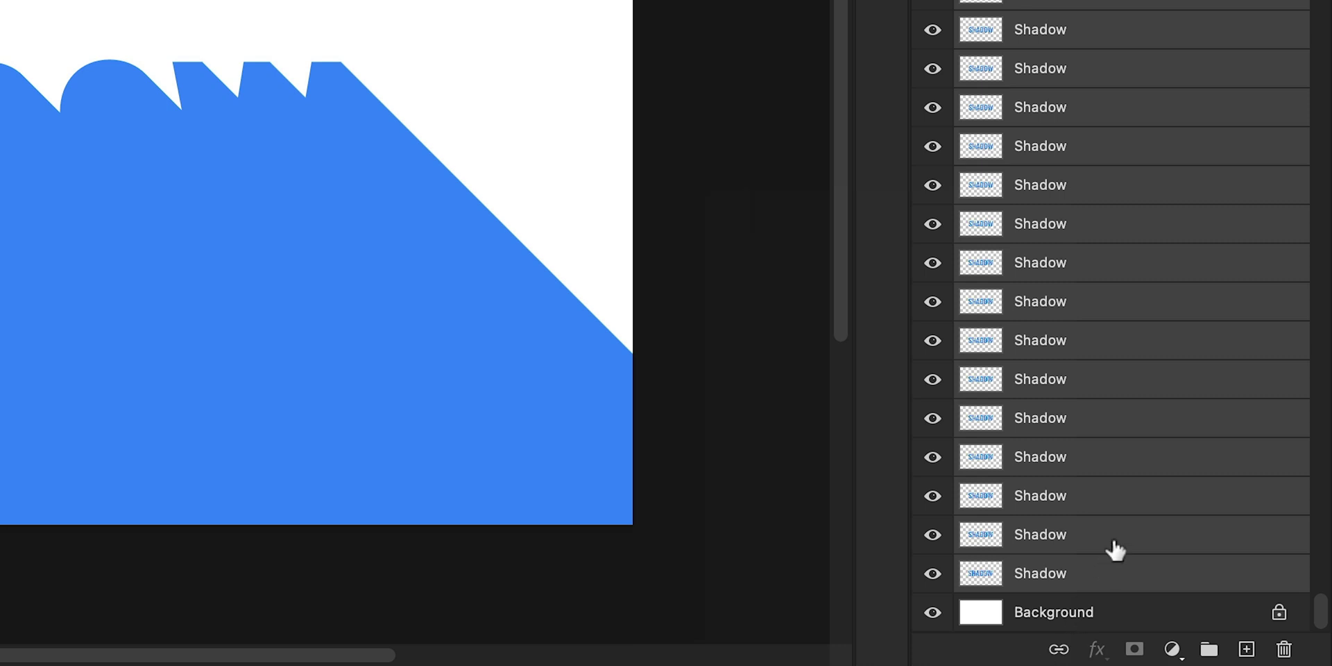
right_click(1114, 543)
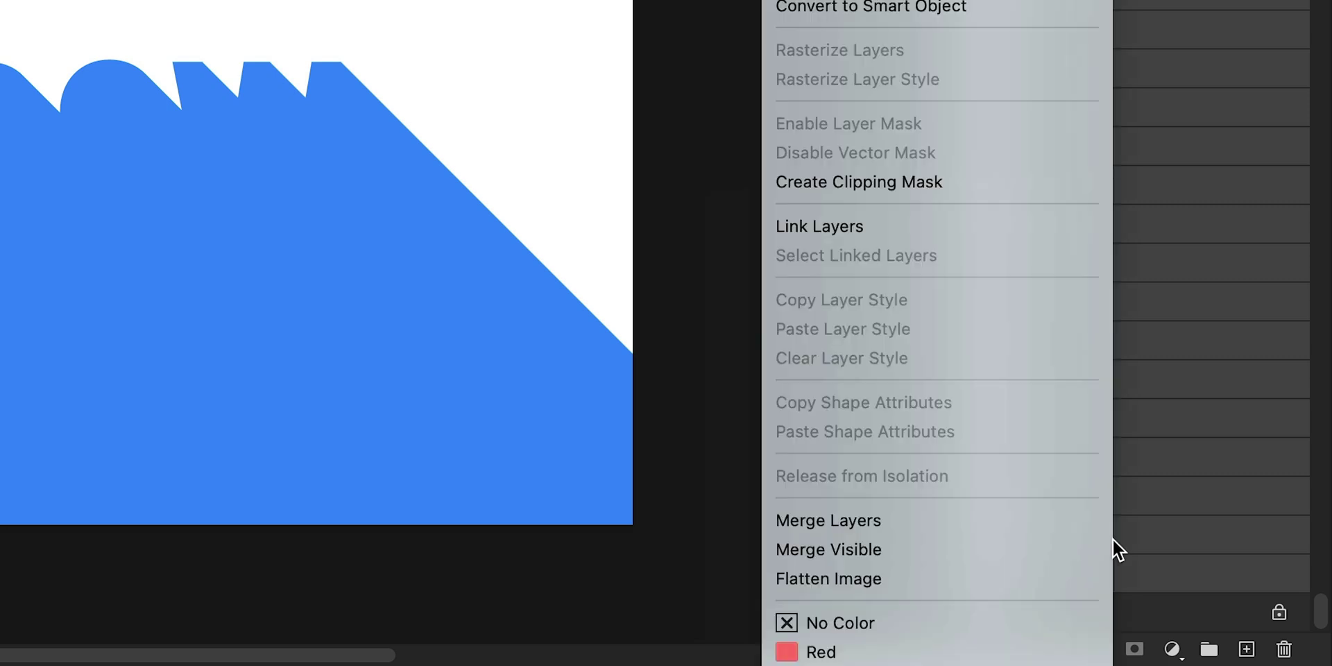
click(1068, 522)
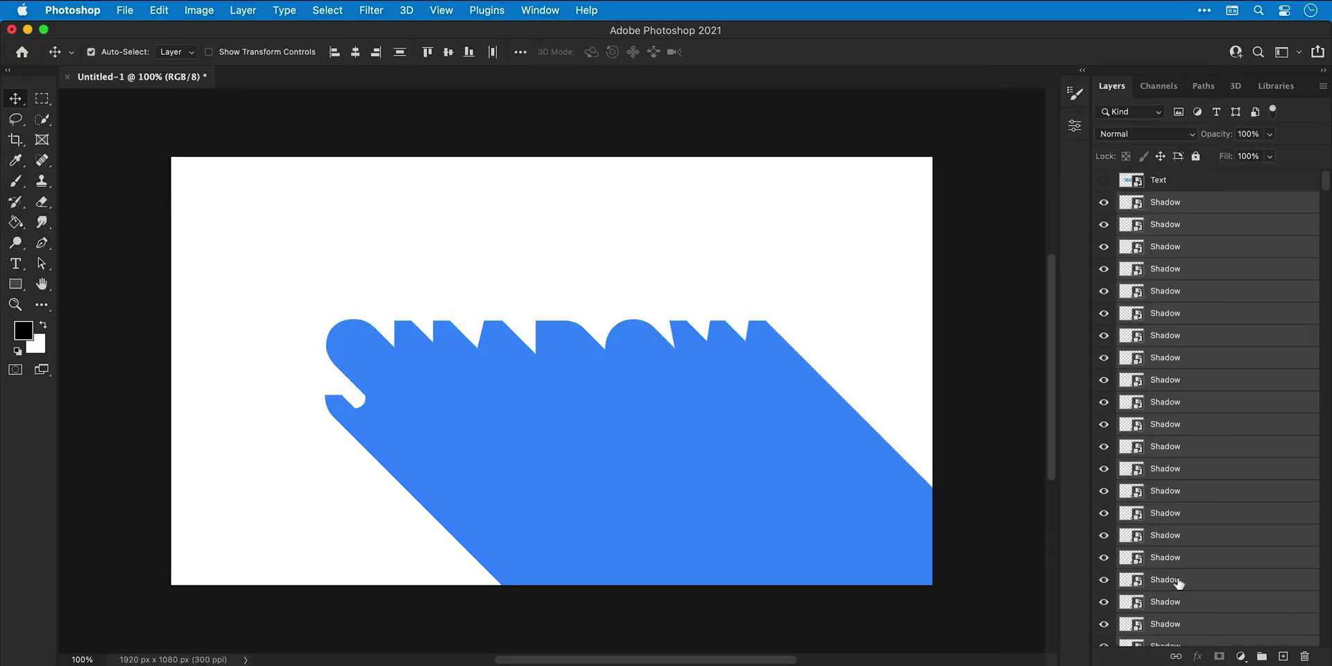
Group the Shadow layers as 'Long Shadow' and make the Text layer visible again.
click(1263, 656)
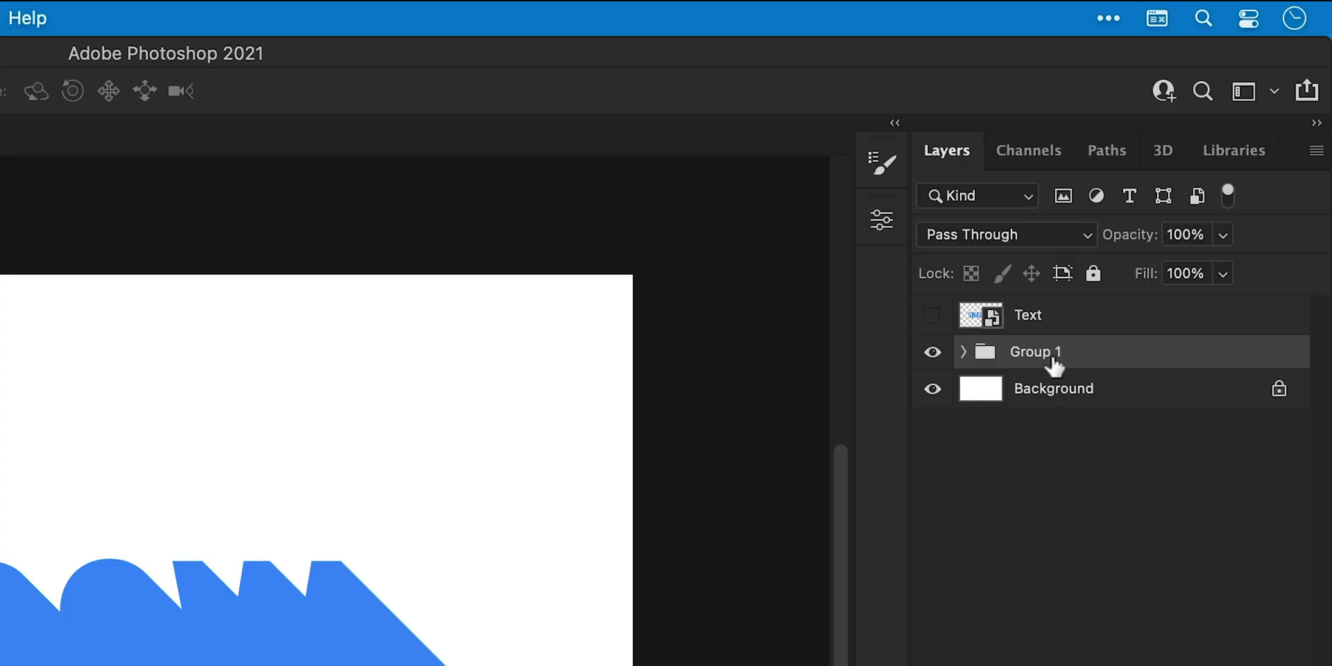
double_click(1158, 201)
key(BackSpace)
text(Long Shadow)
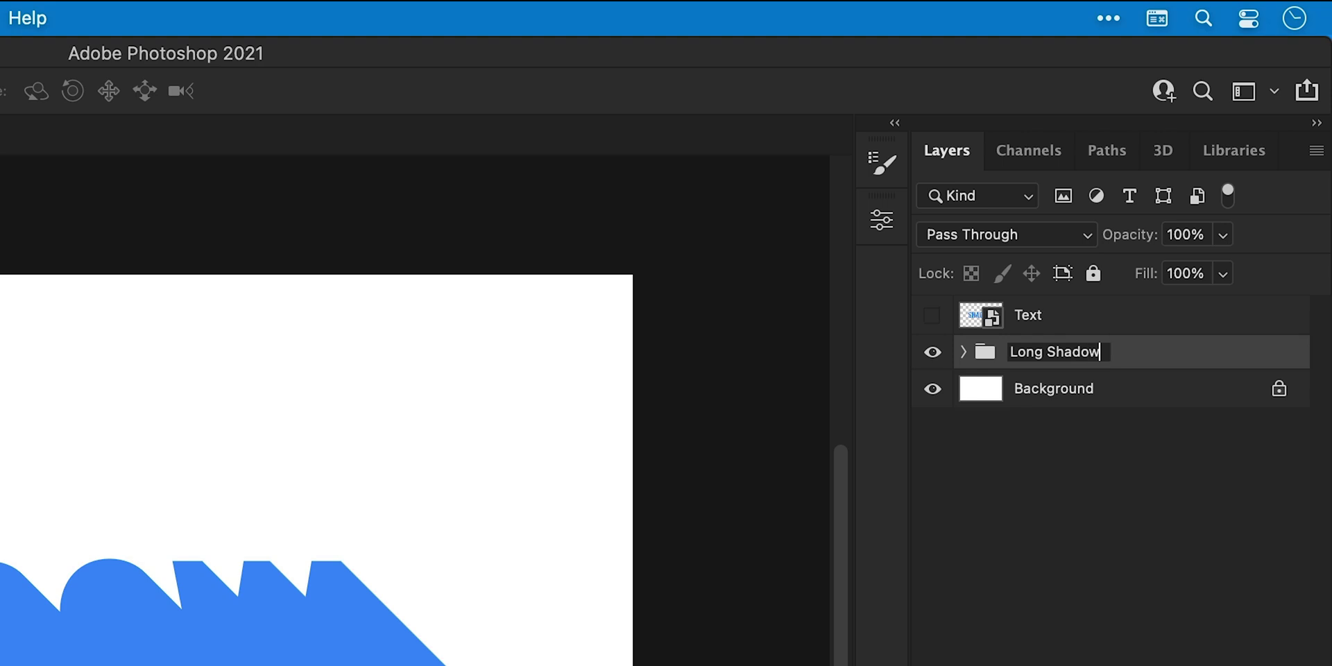
key(Return)
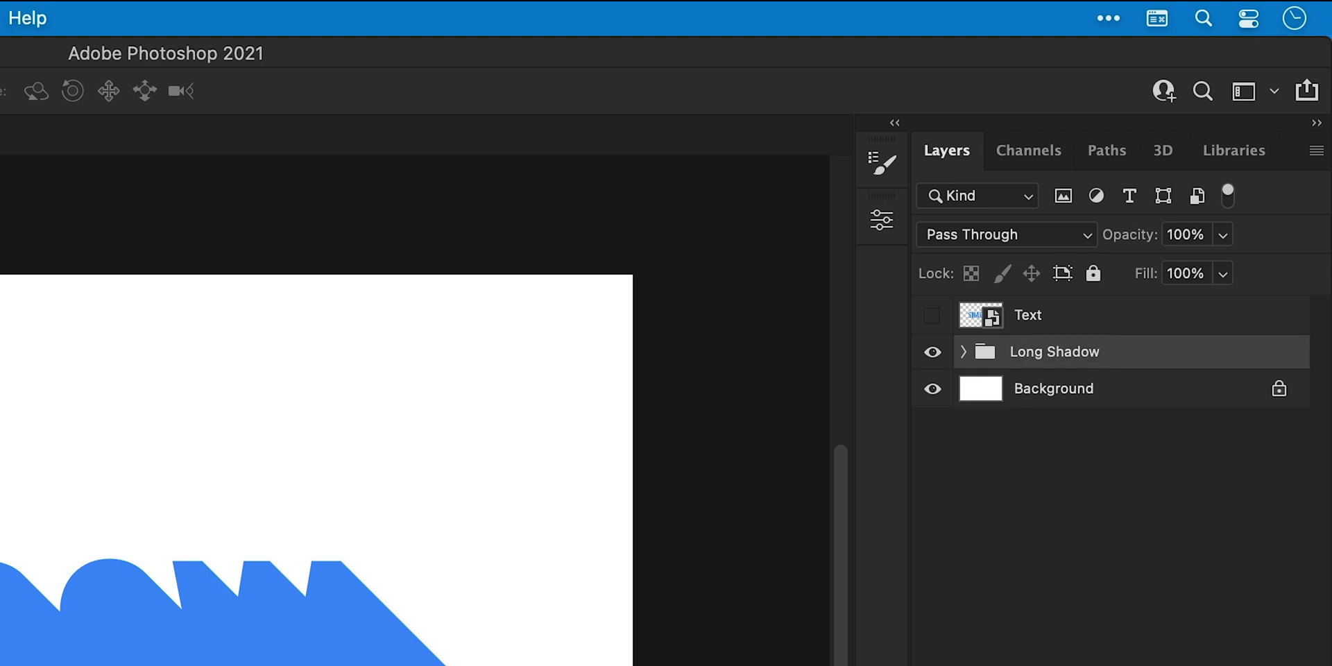
click(965, 352)
click(965, 351)
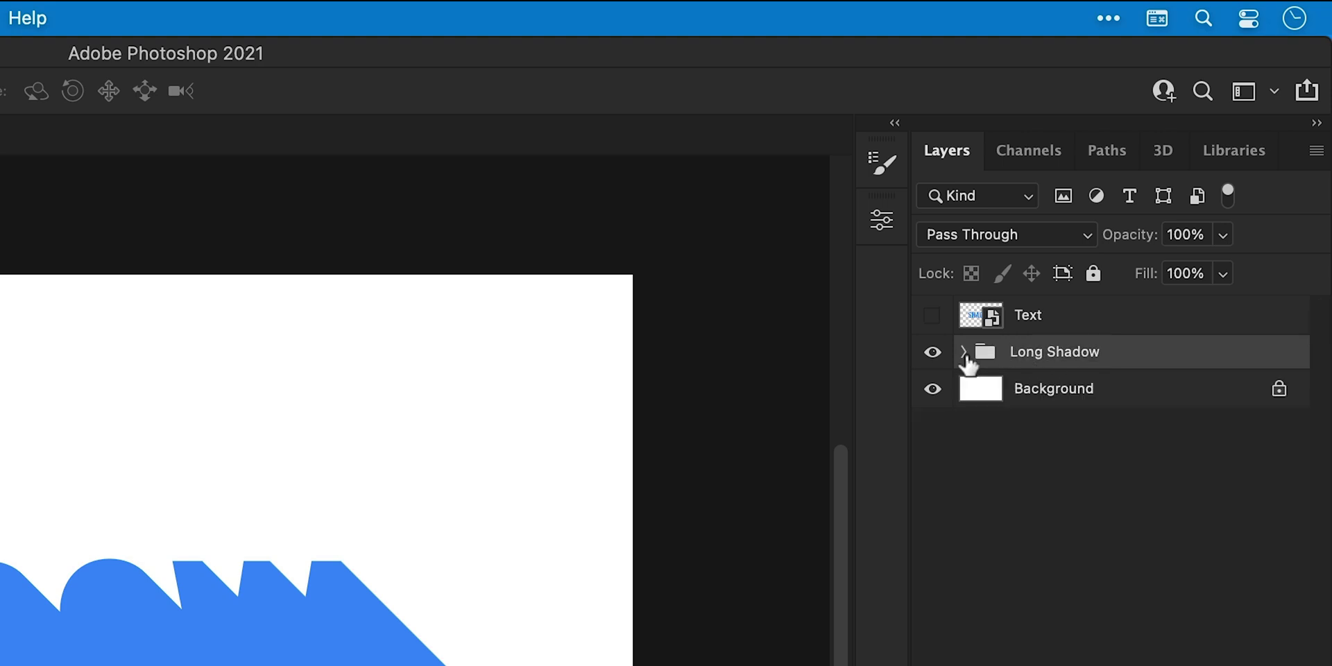
click(933, 316)
Add a light blue #a9d3ff Color Overlay to the Text layer, starting from the shadow's sampled blue.
right_click(1024, 322)
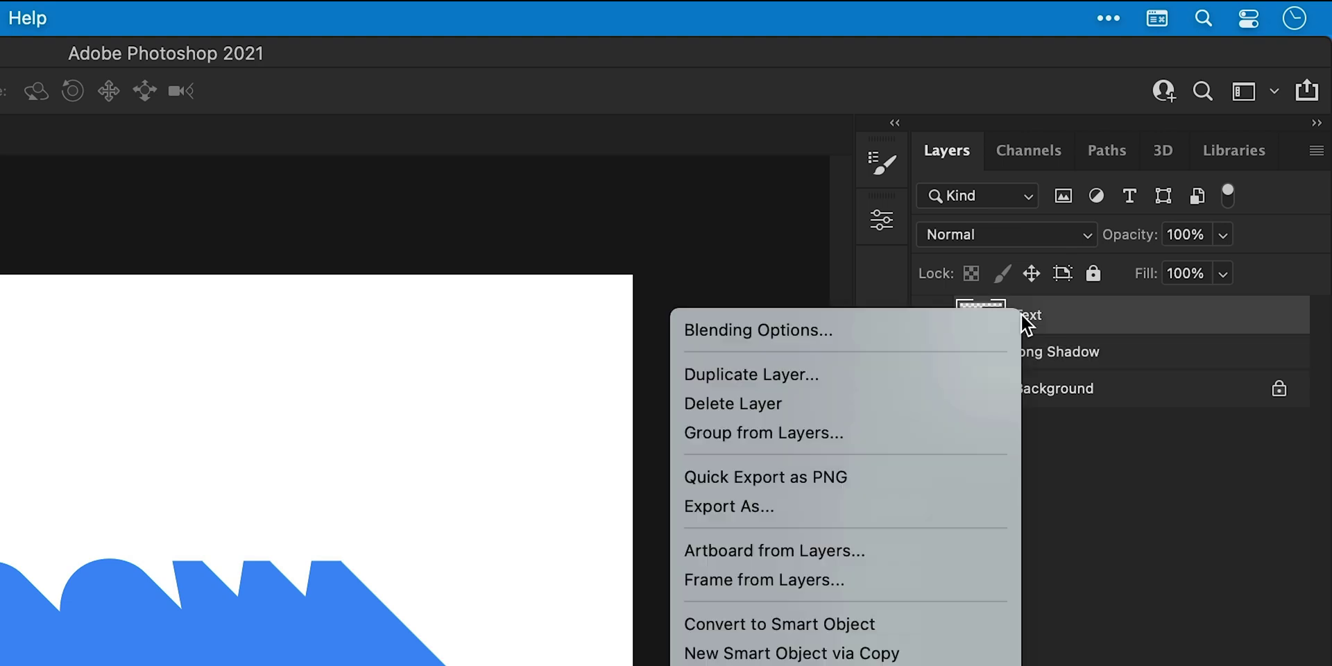
click(989, 334)
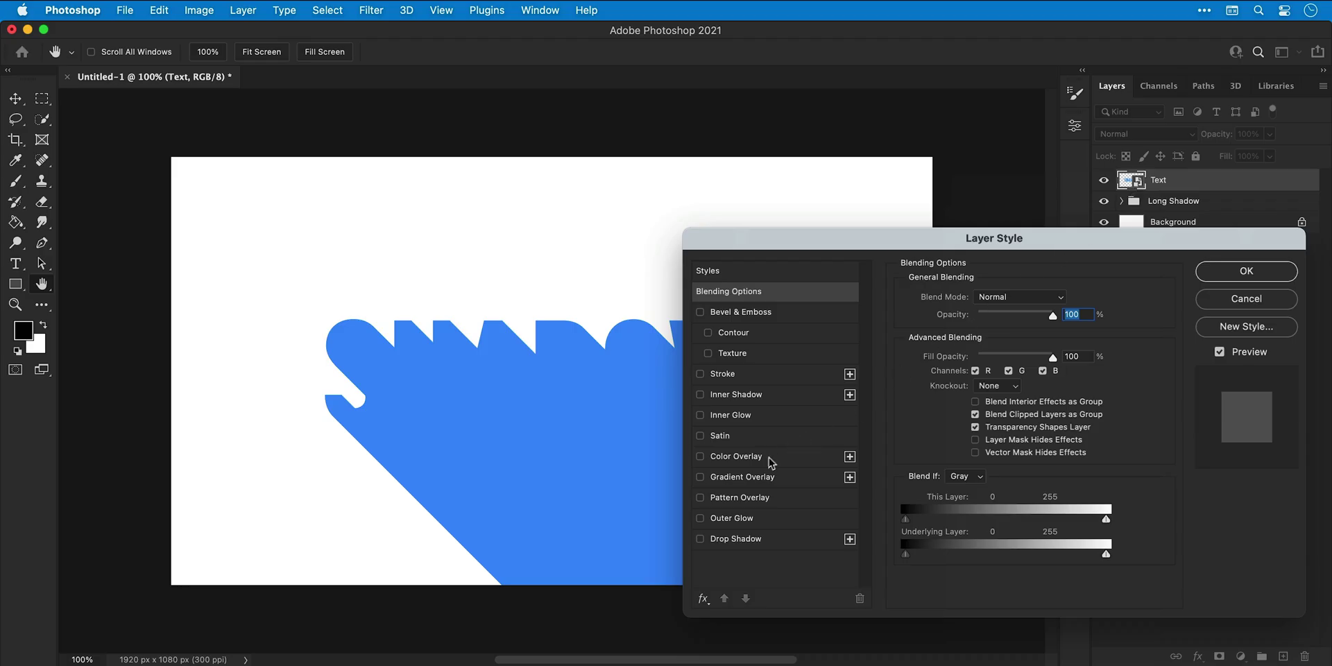
click(763, 458)
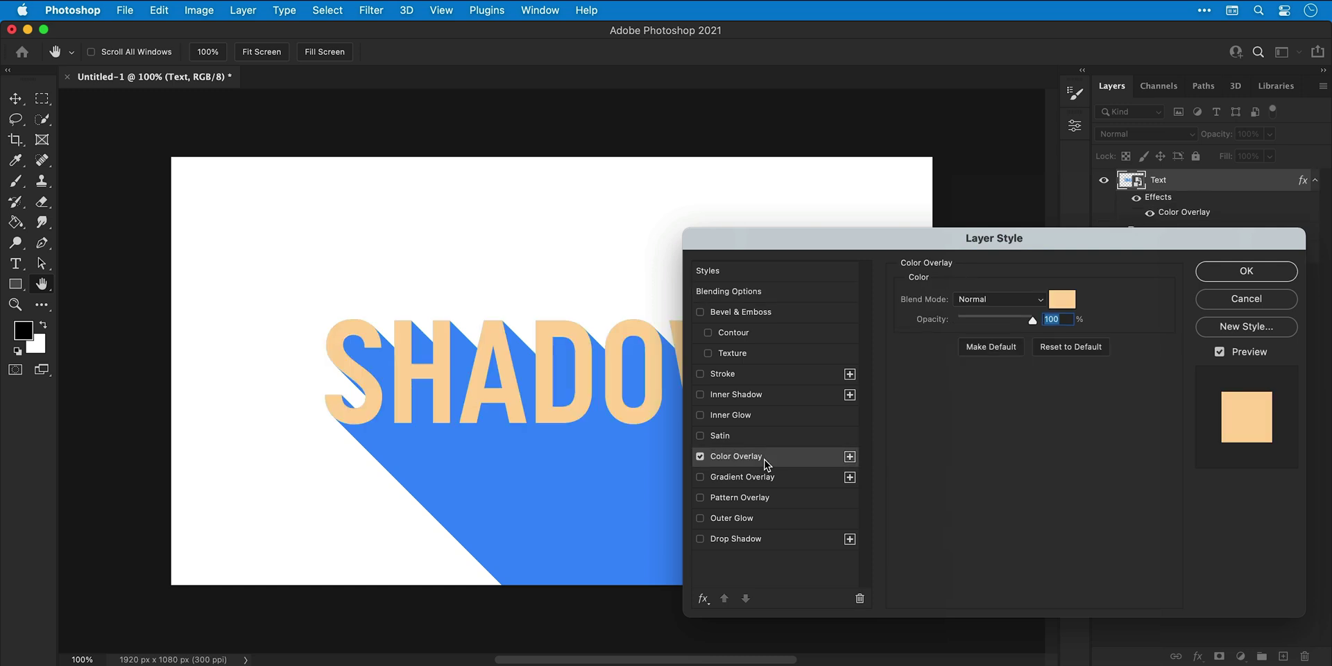
click(1062, 298)
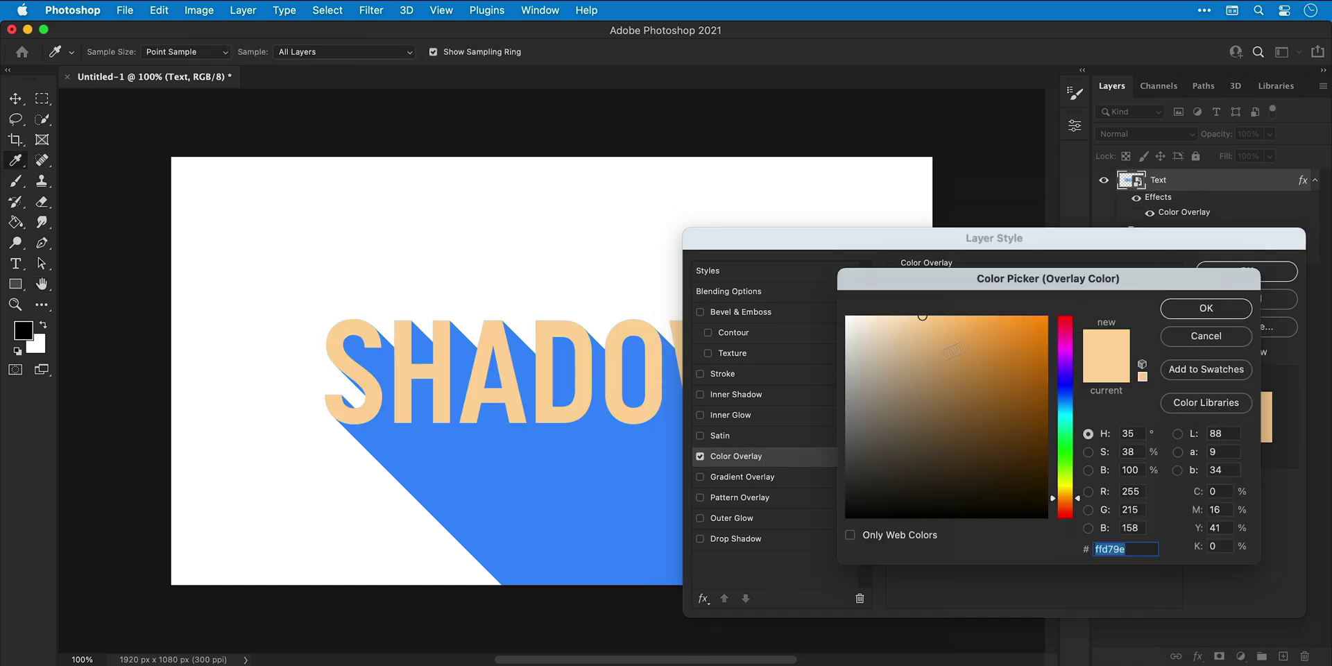
click(671, 469)
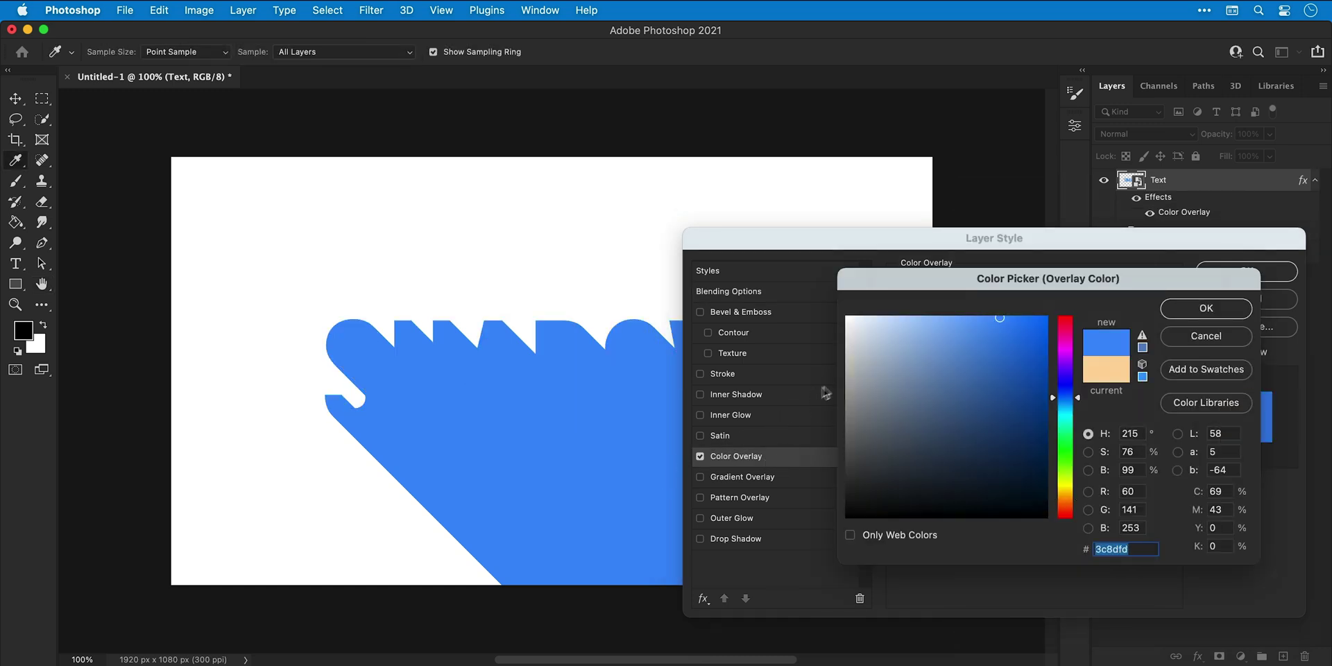
drag(968, 318, 914, 315)
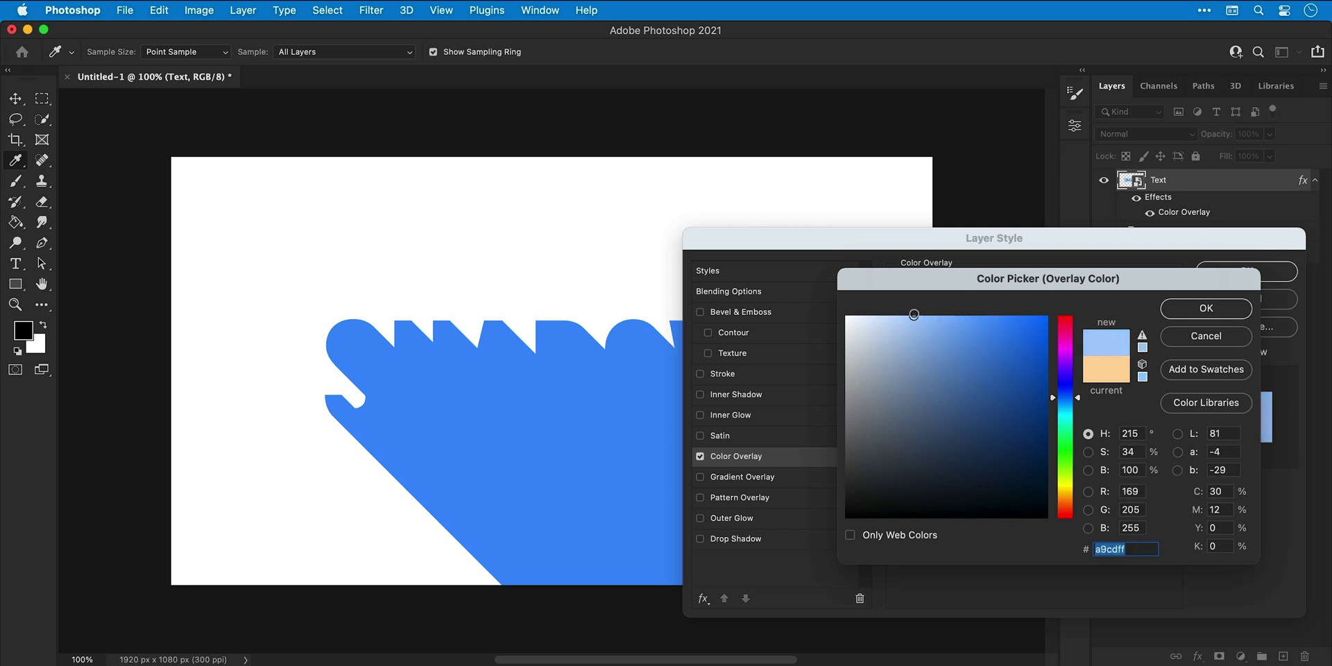
drag(1064, 398, 1064, 400)
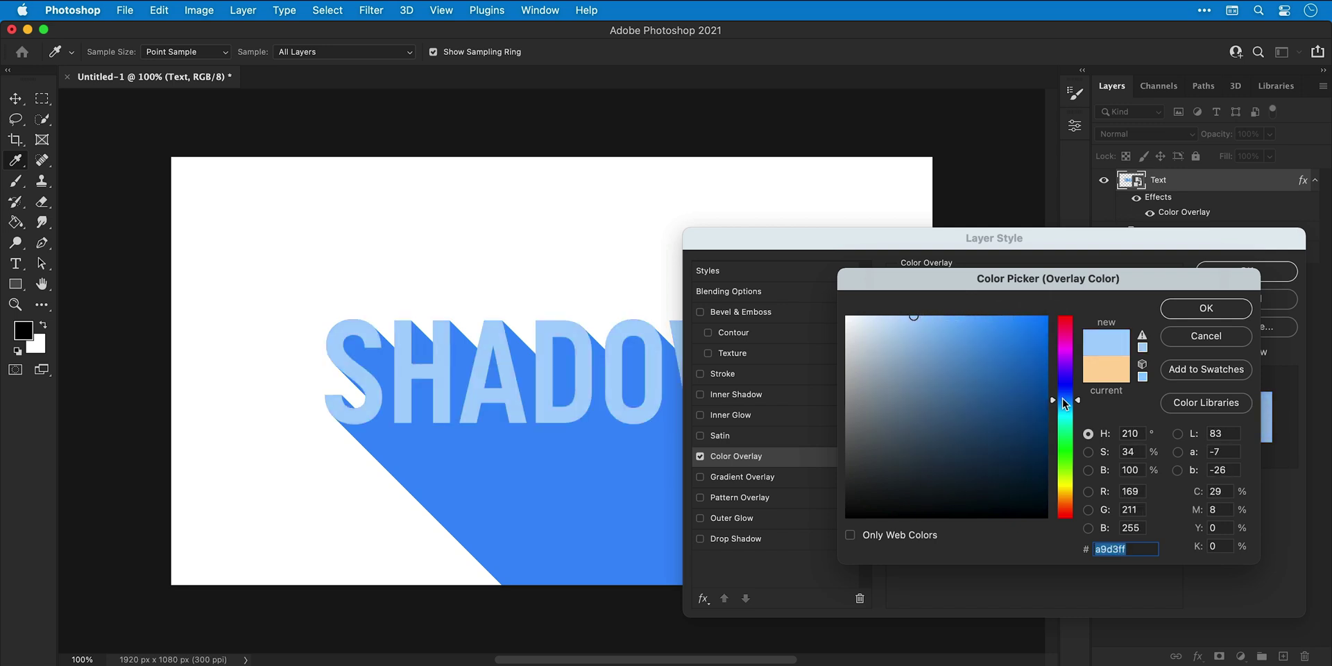
key(Return)
key(Return)
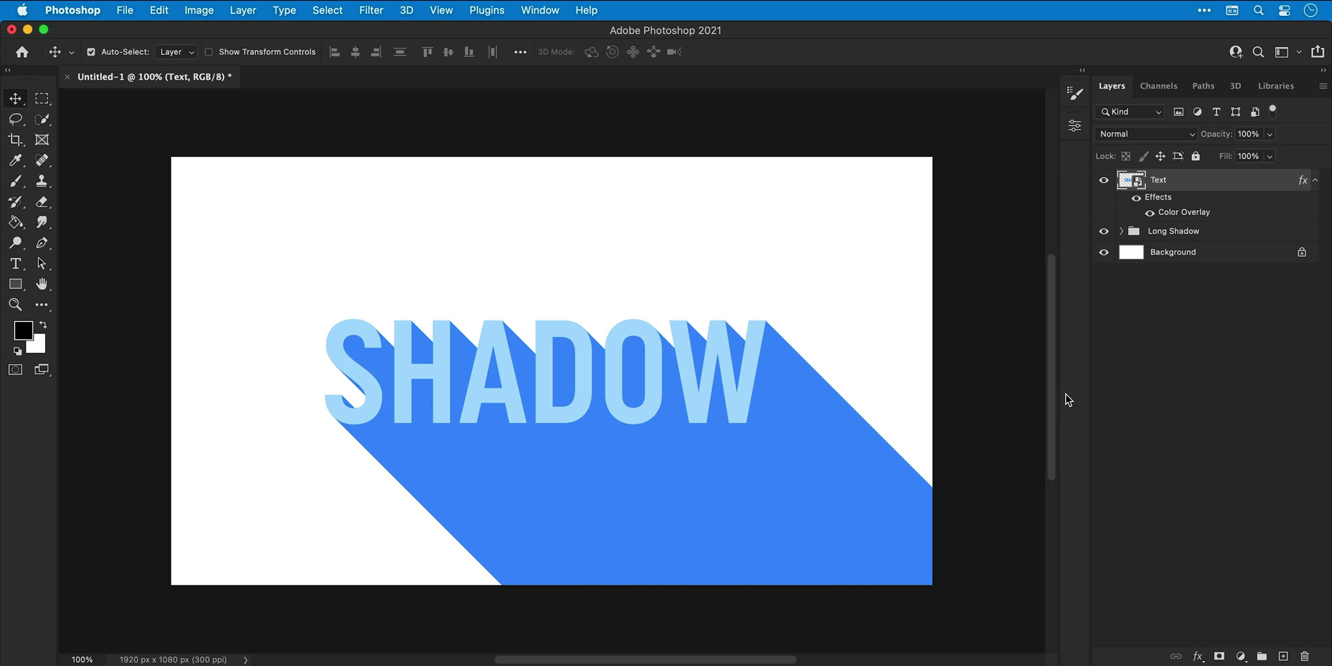
Open the text smart object's contents and resize its canvas to 3000 × 3000 px.
double_click(1125, 182)
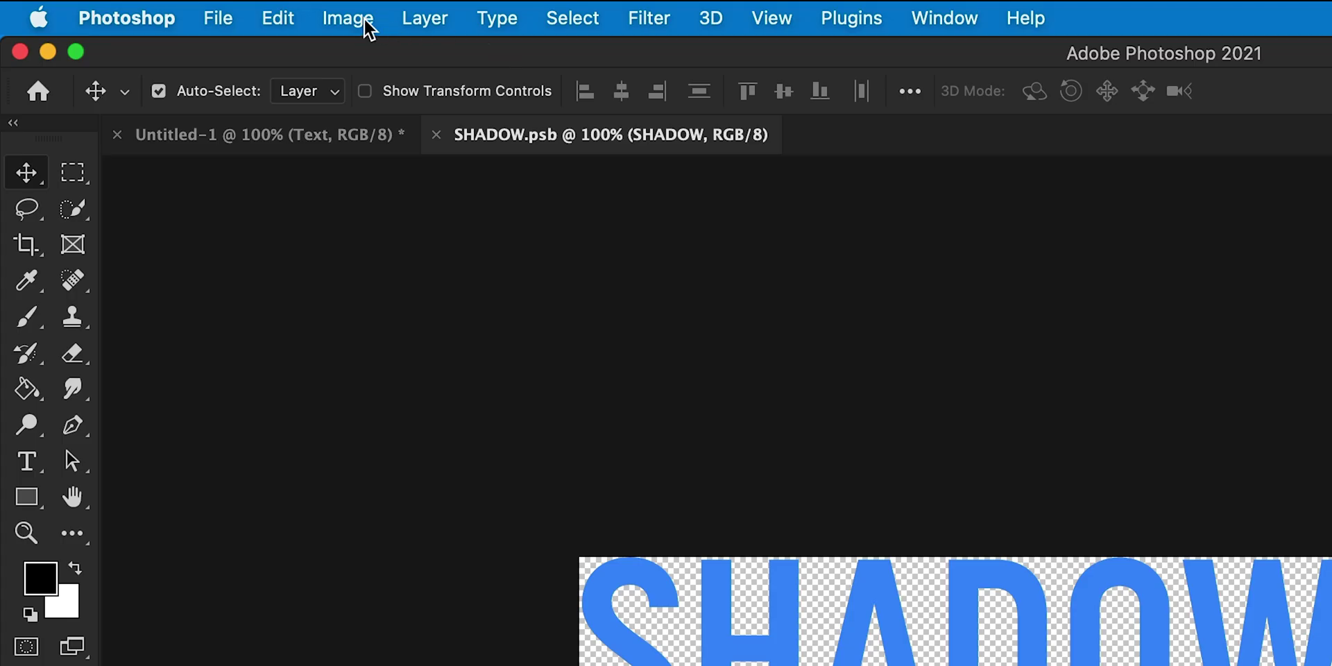
click(205, 11)
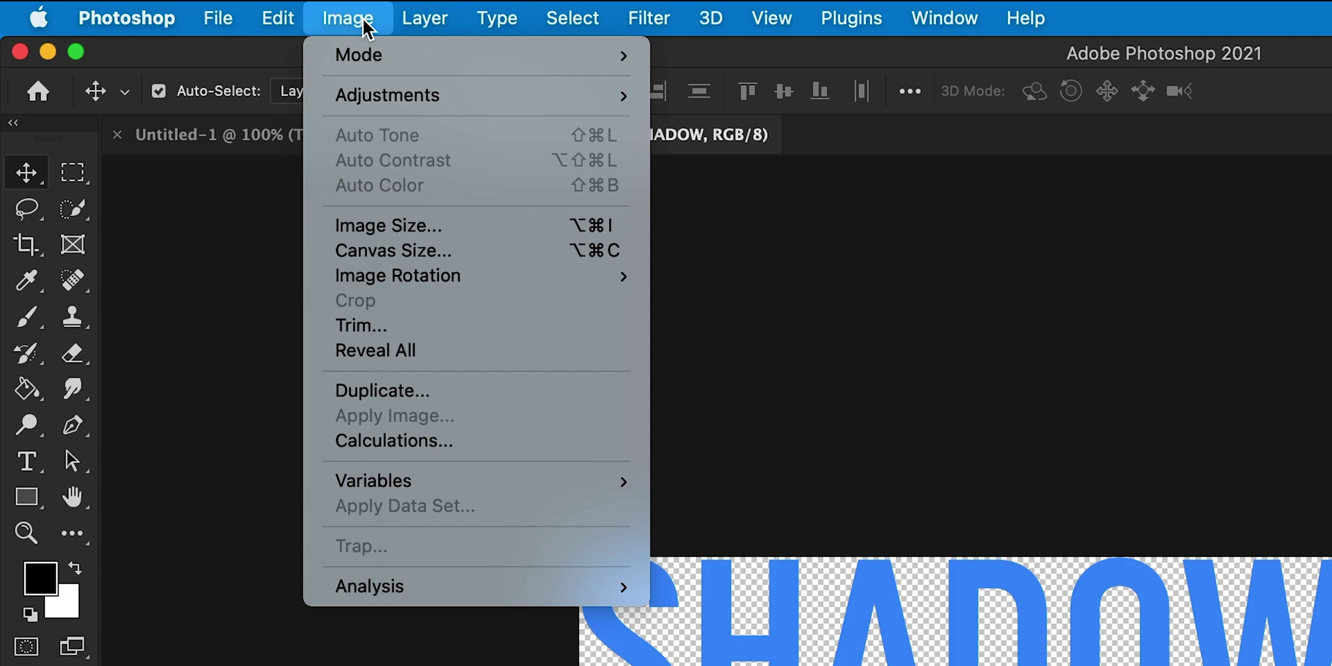
click(360, 250)
text(300)
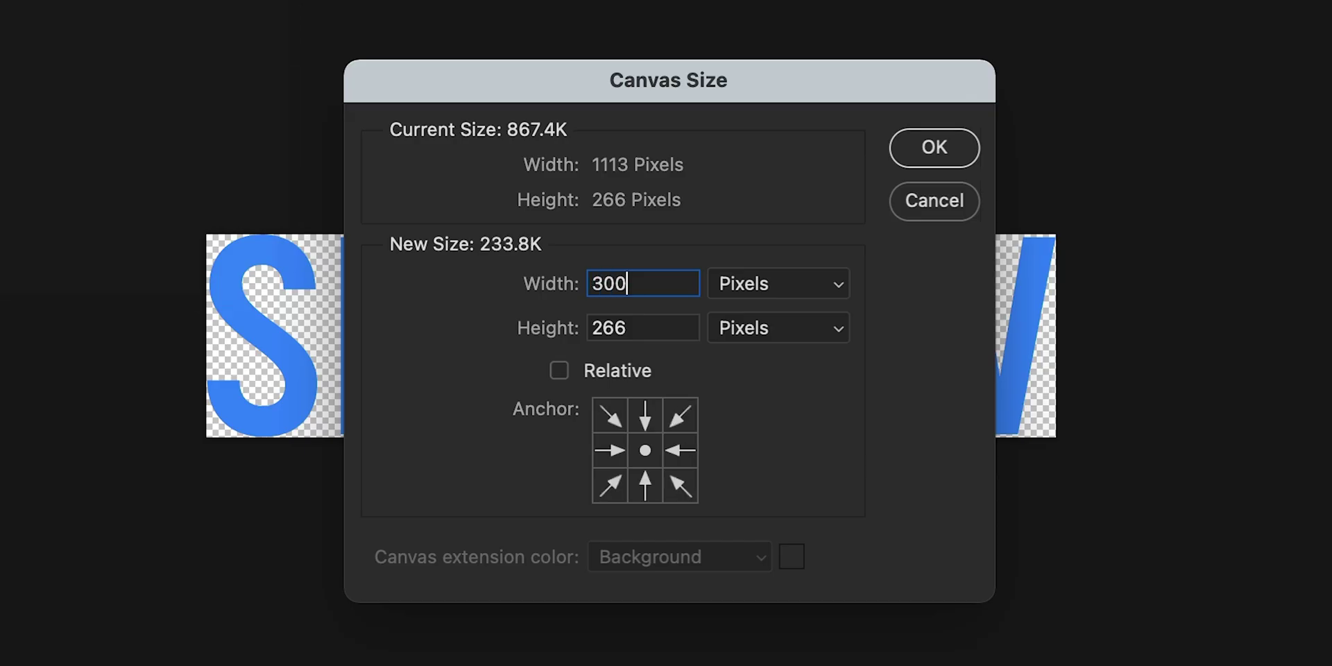
text(0)
key(Tab)
text(3000)
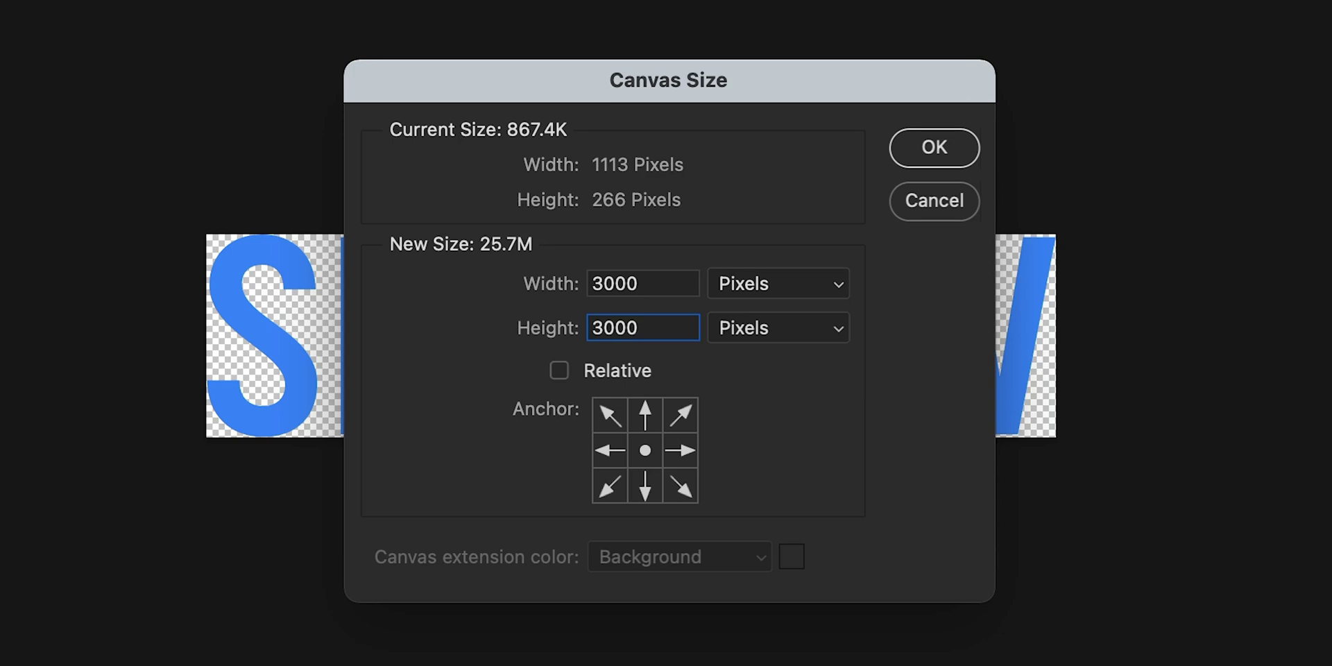
key(Return)
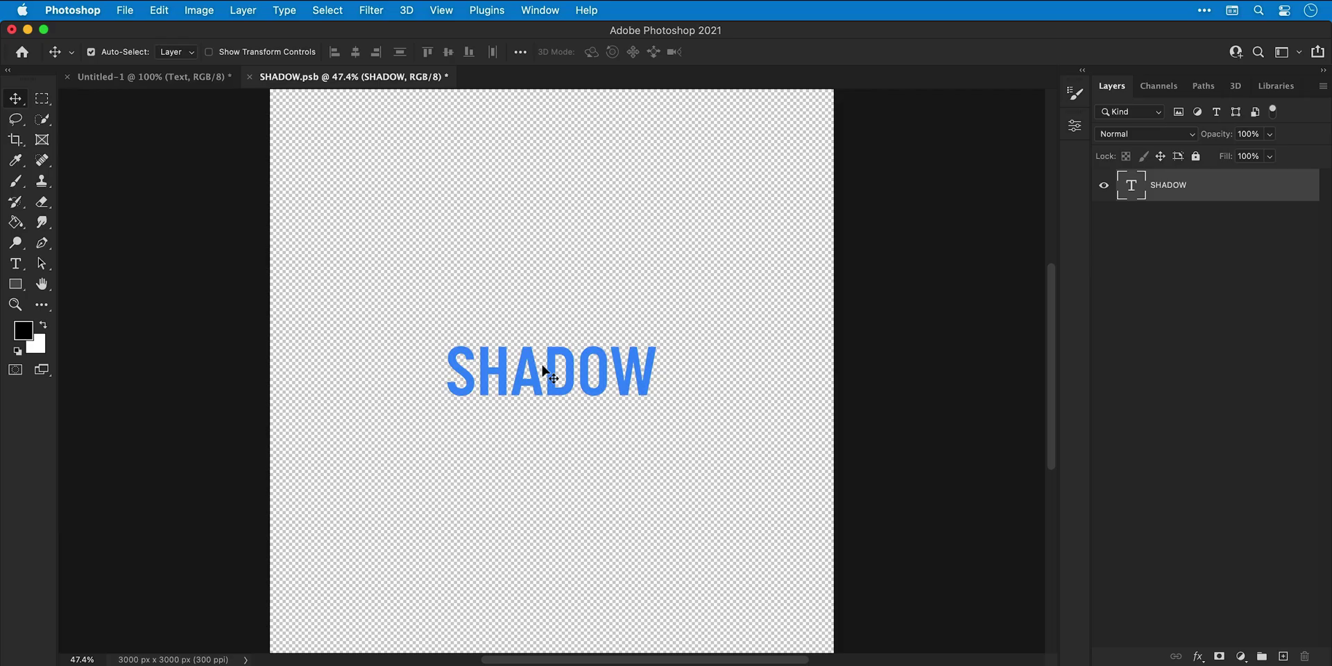
Replace SHADOW with HELLO in SHADOW.psb, save it, and return to Untitled-1.
double_click(543, 369)
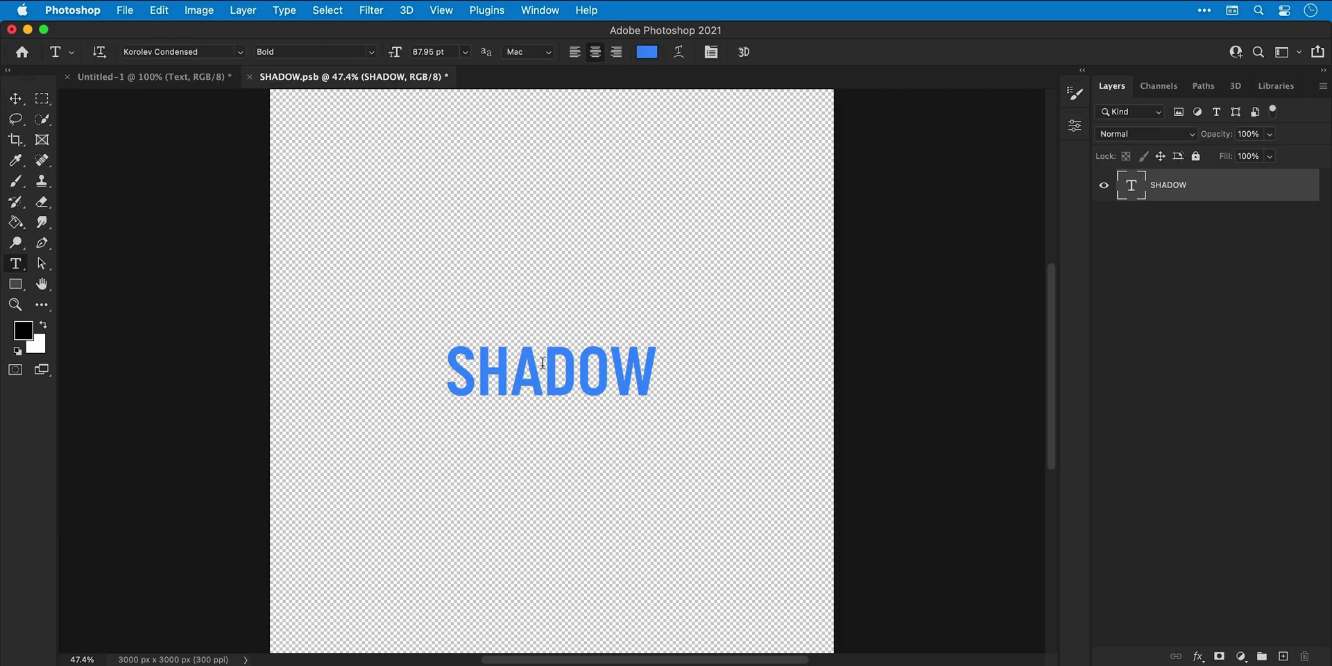
text(HELLO)
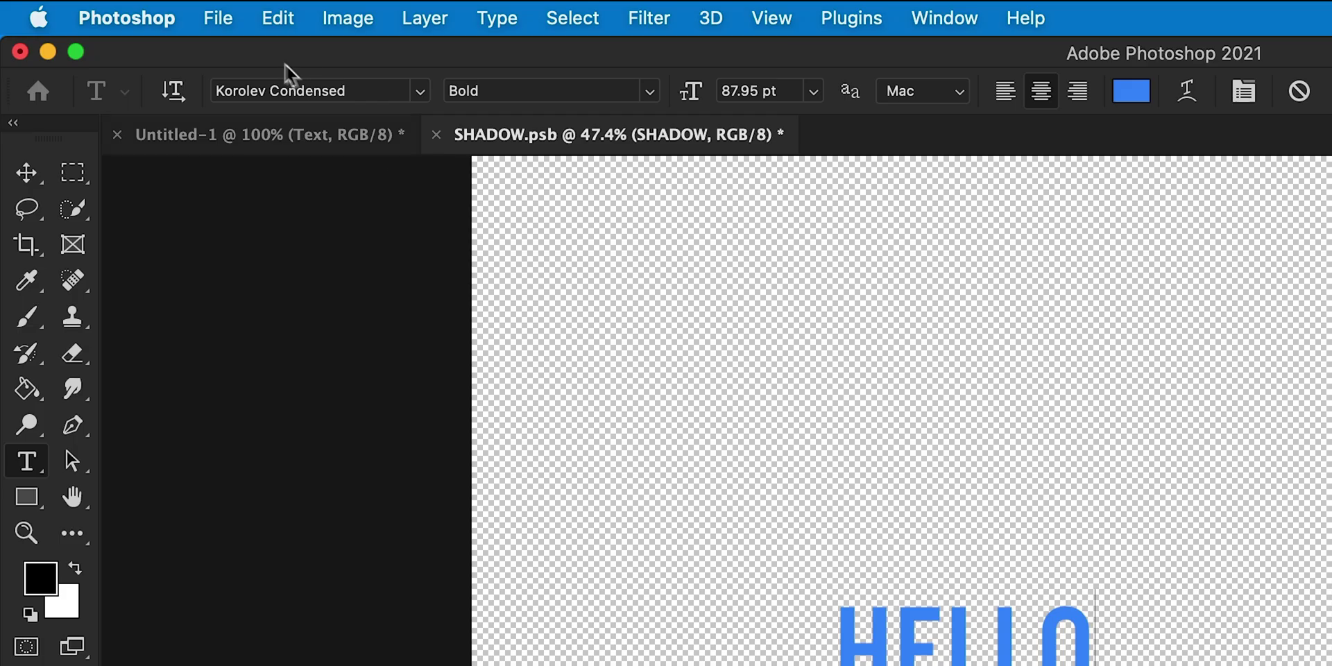
click(218, 18)
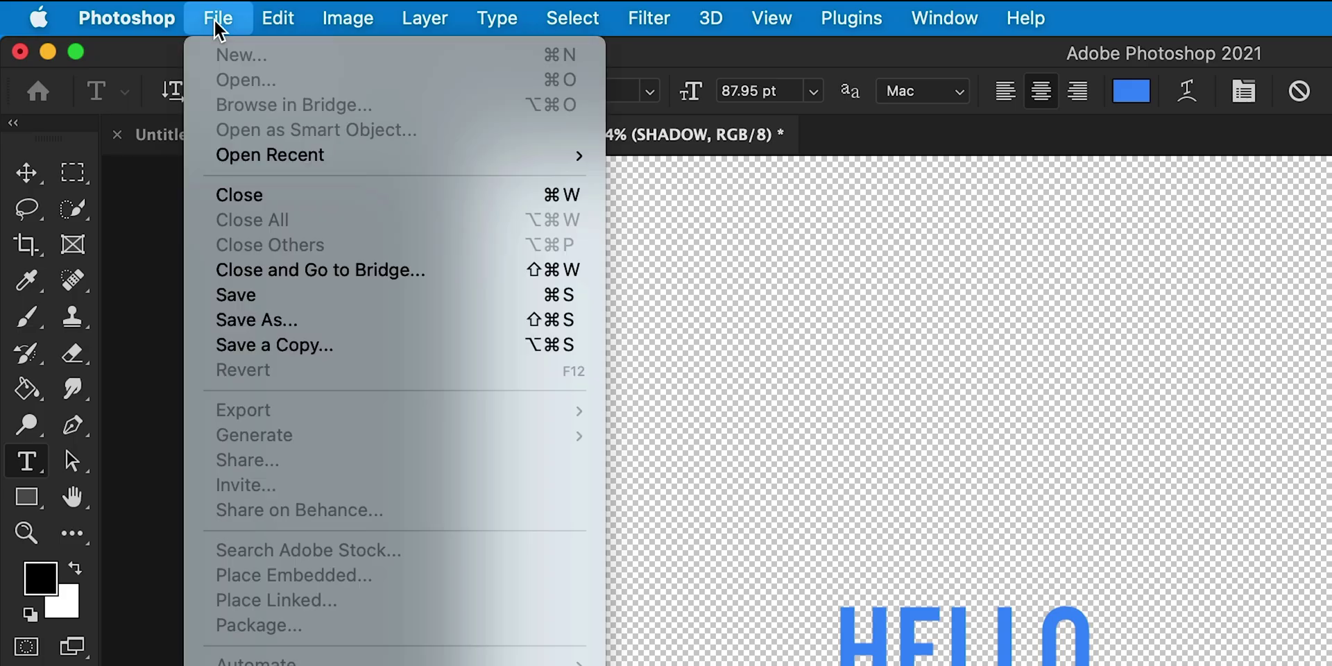
click(305, 300)
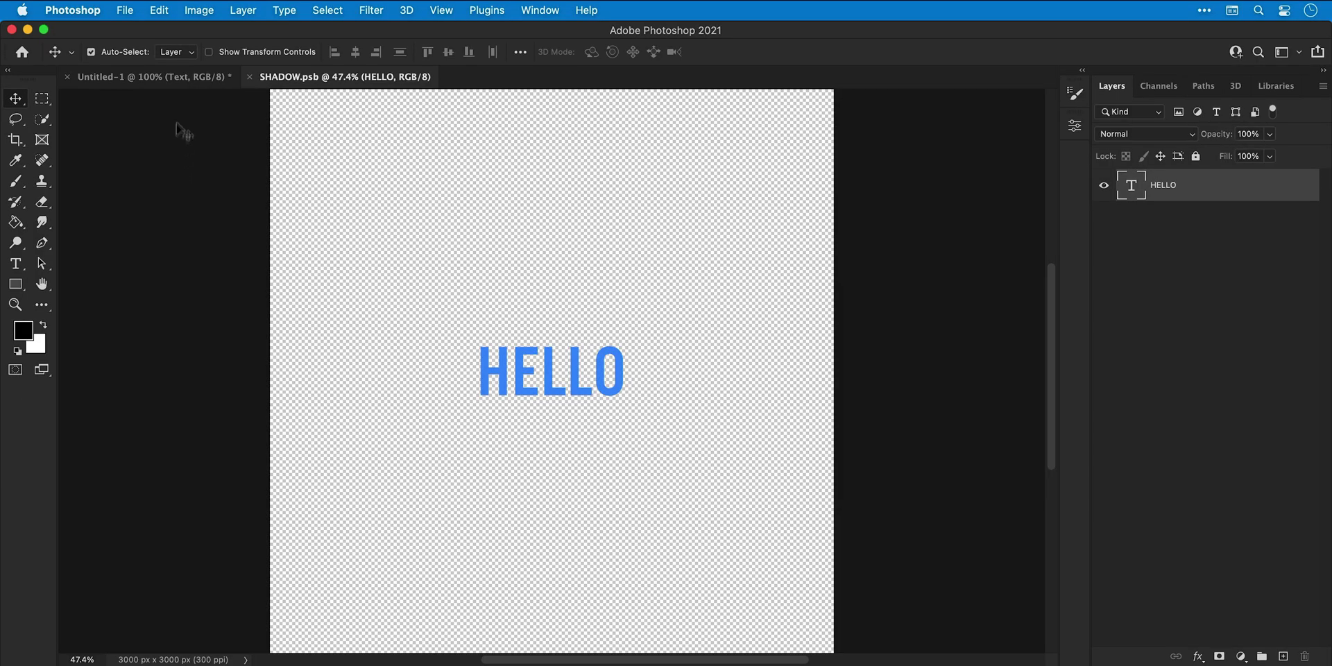
click(179, 81)
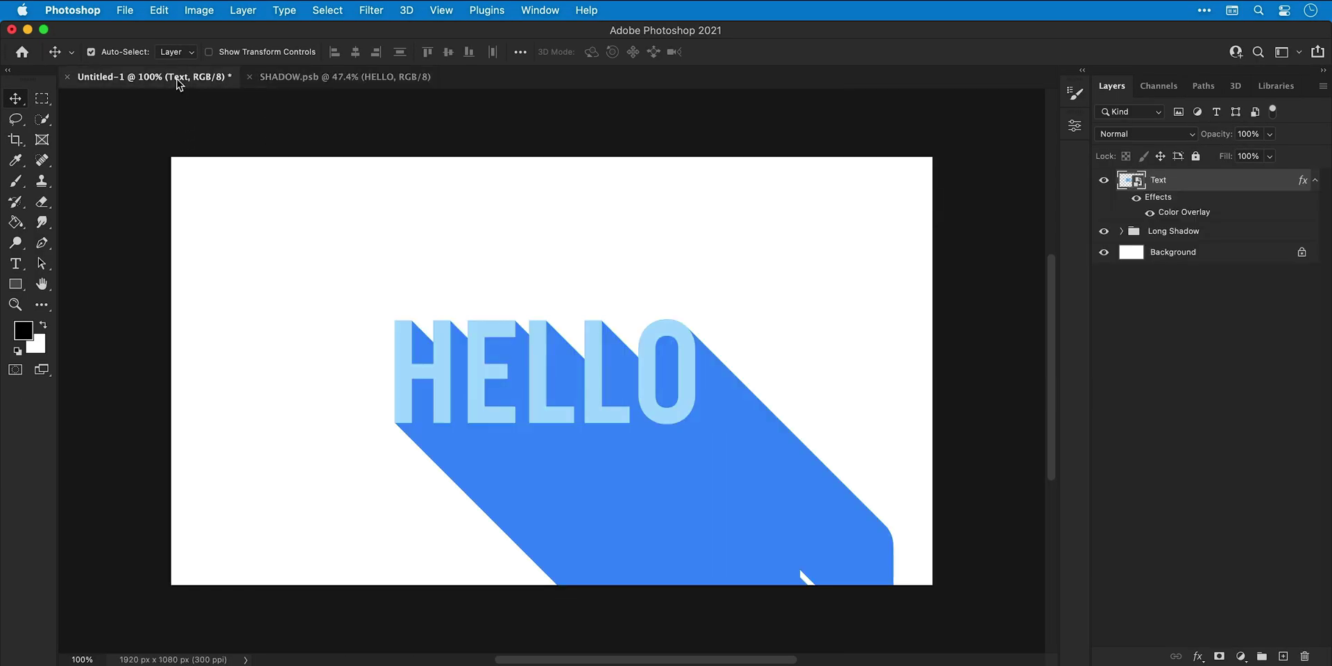
Close the SHADOW.psb tab so only the Untitled-1 HELLO design remains.
click(250, 77)
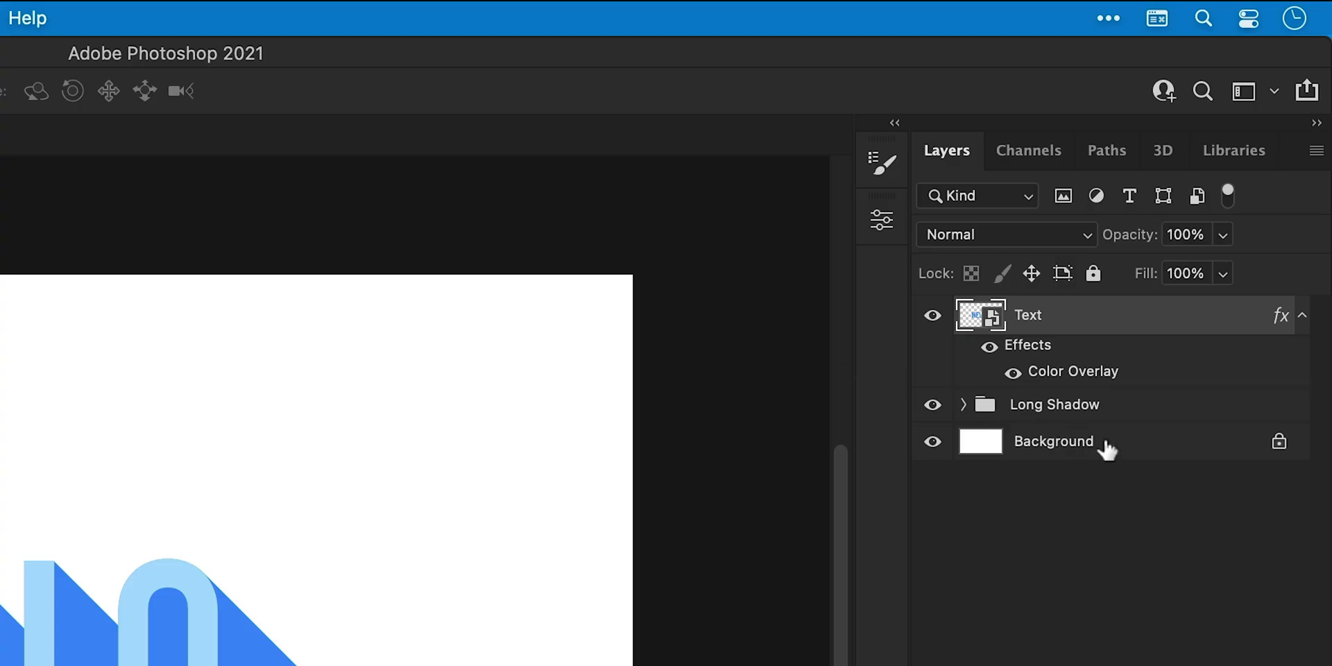
Fill the Background layer with the Blue_20 gradient, dragged diagonally across the canvas.
click(1202, 252)
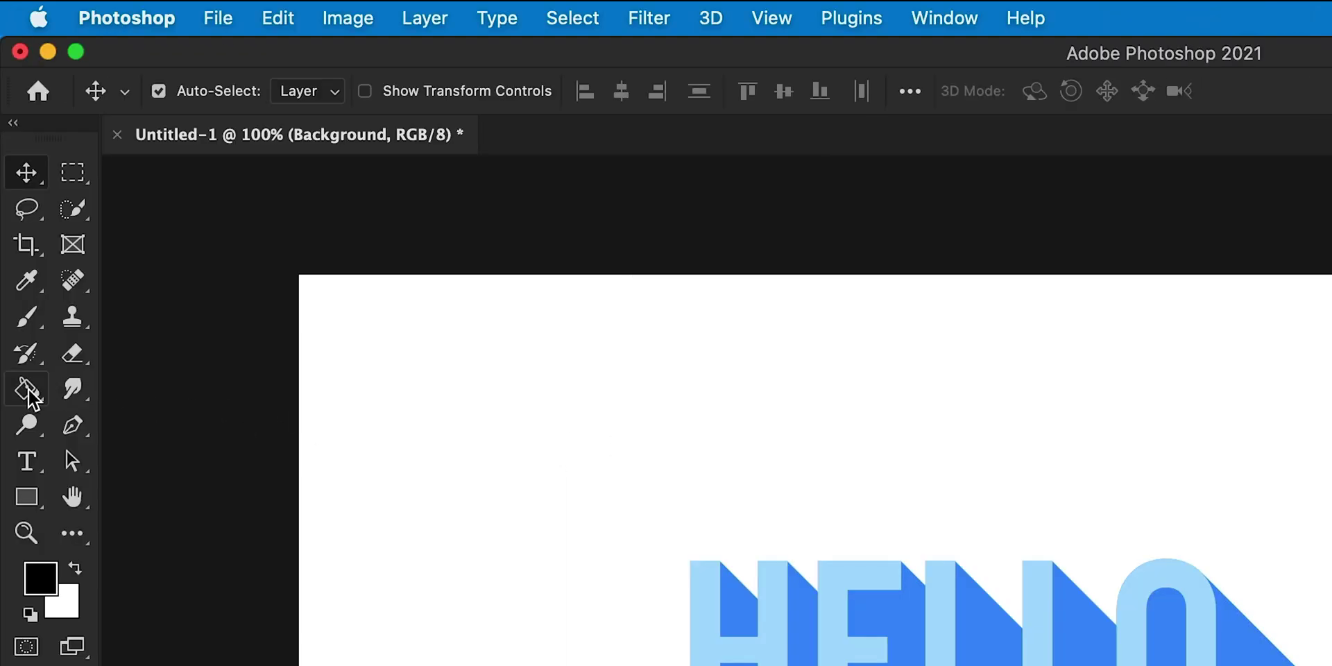
click(26, 390)
right_click(28, 397)
click(82, 388)
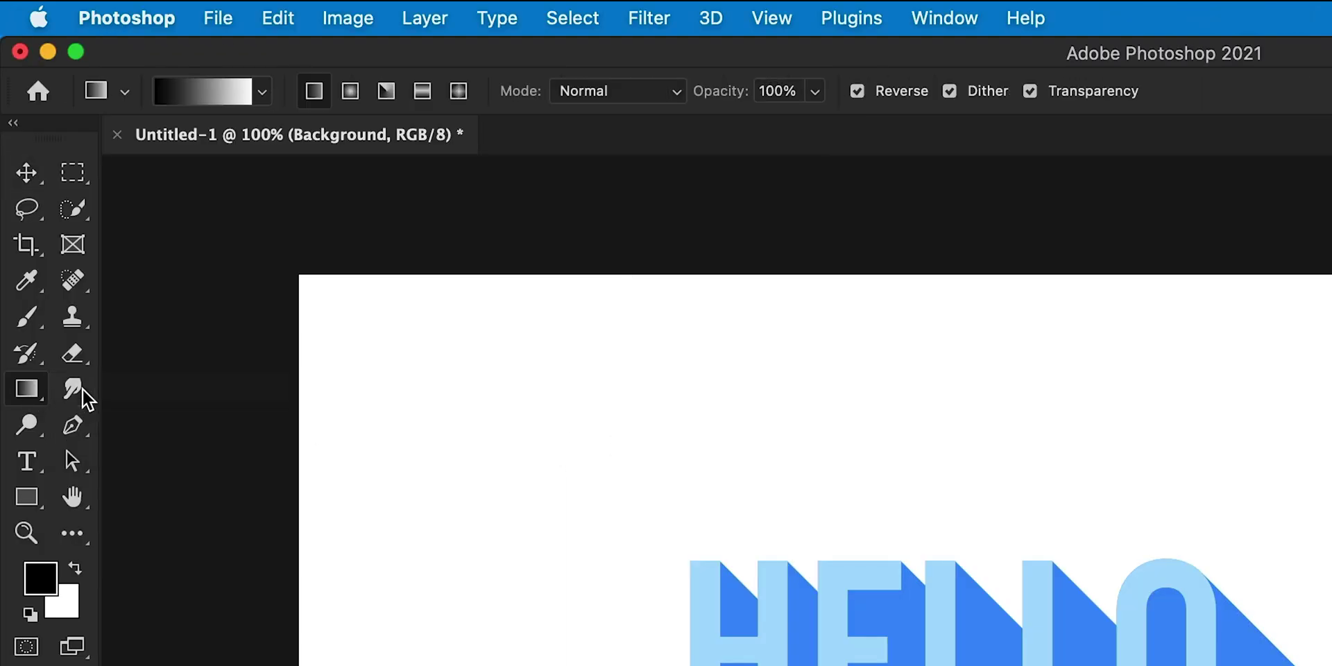
click(213, 93)
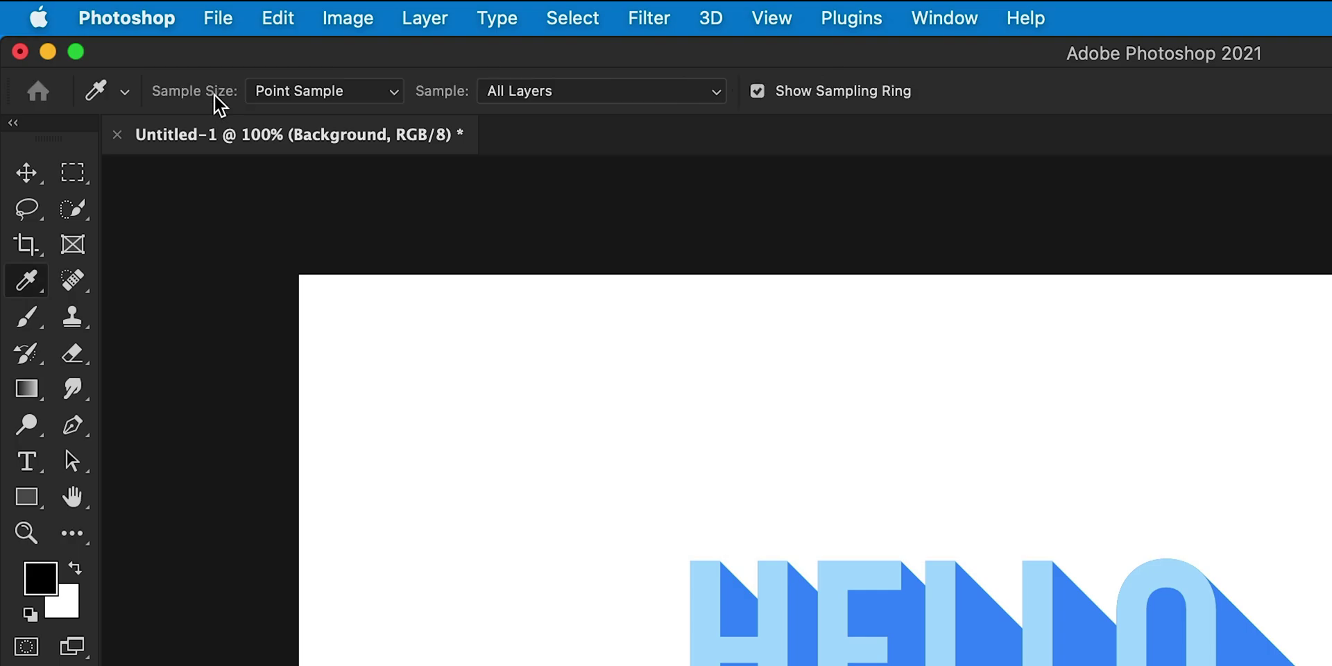
click(782, 163)
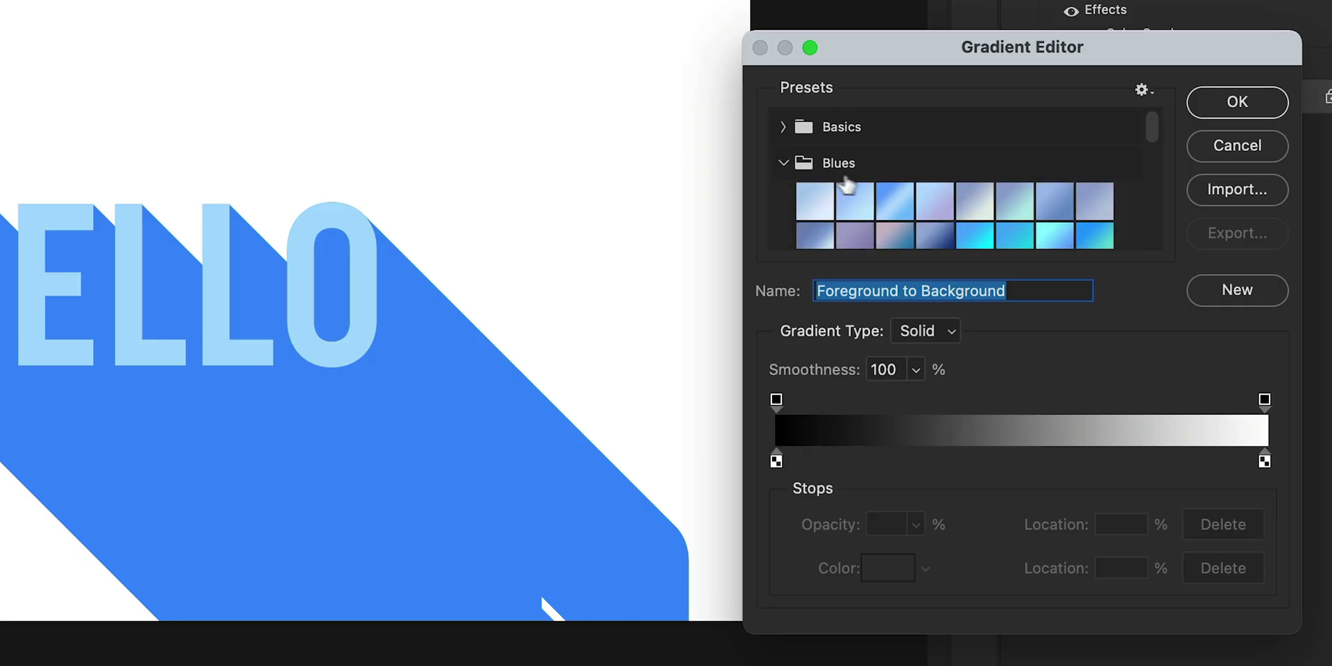
scroll(873, 189, down, 2)
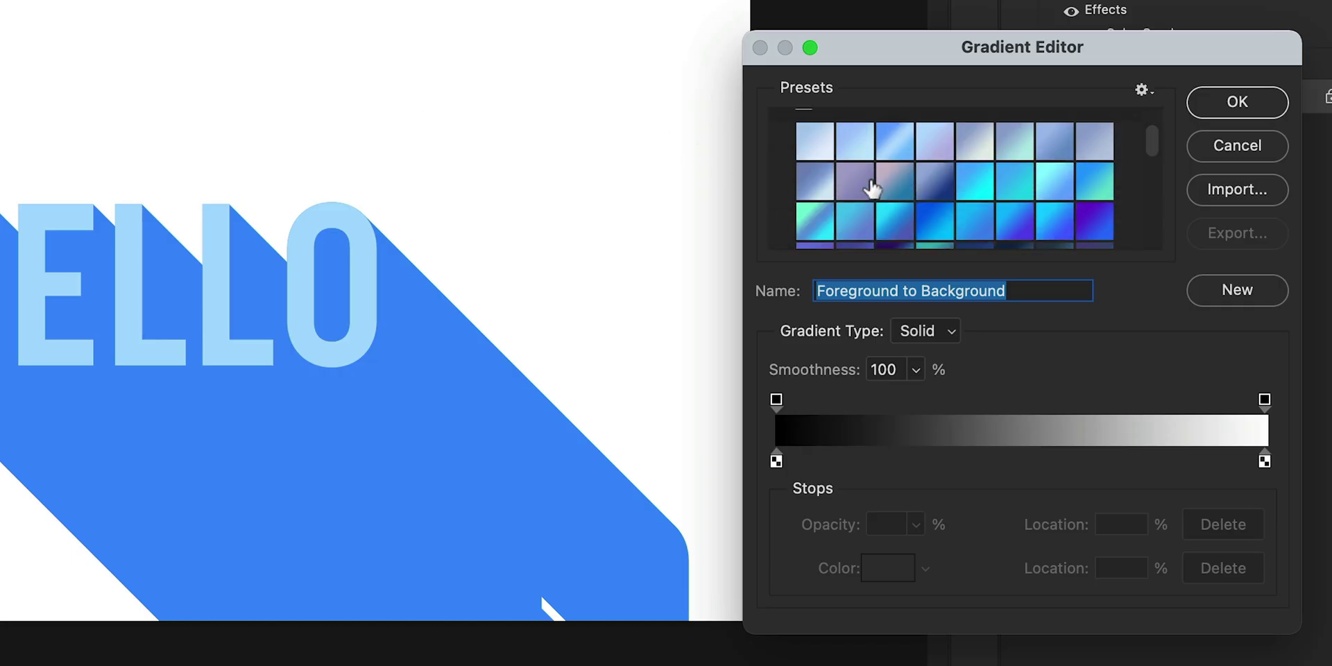
click(940, 216)
key(Return)
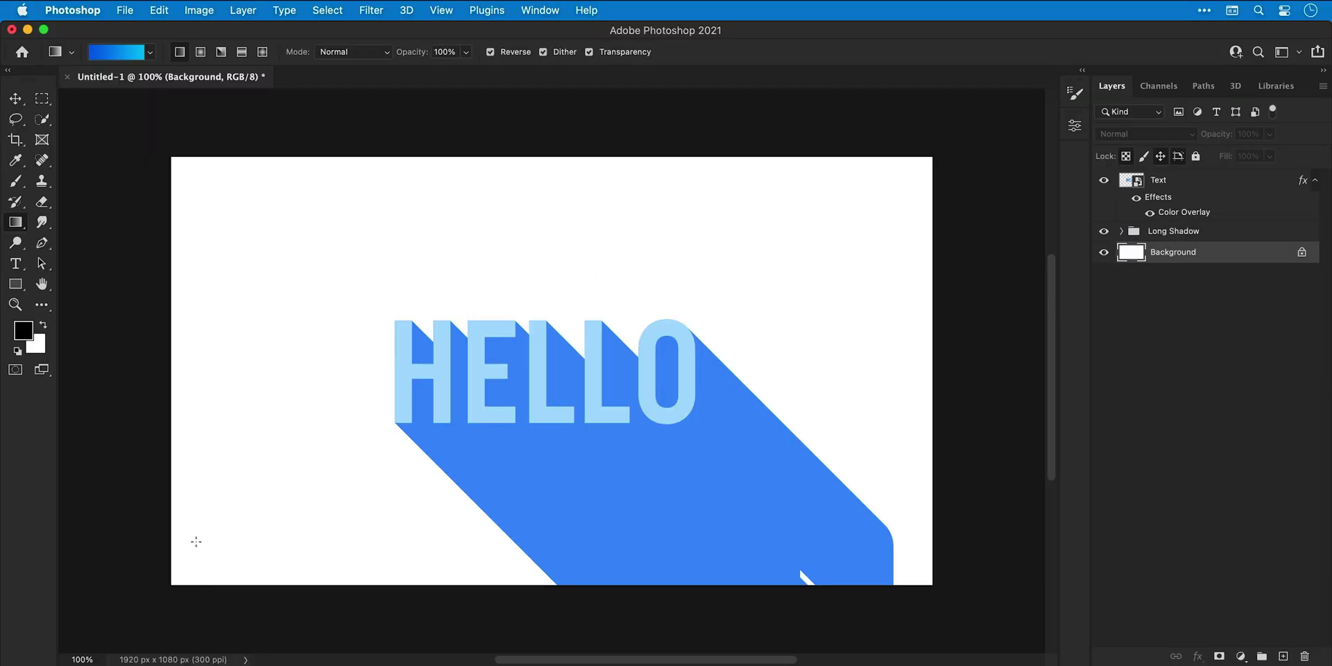
mouse_move(196, 542)
mouse_down()
mouse_move(594, 325)
mouse_move(893, 185)
mouse_move(212, 555)
mouse_up()
Add a Gradient Overlay using the Blues preset Blue_20 to the Long Shadow group.
key(v)
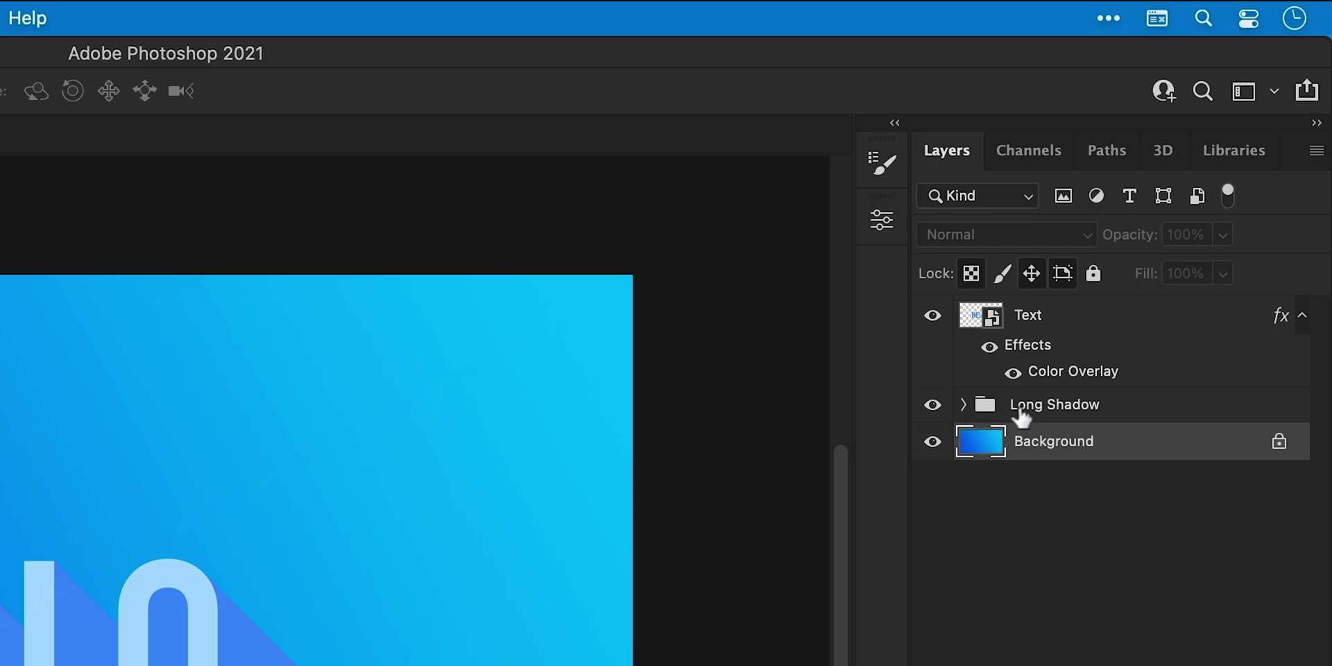
click(1156, 234)
right_click(1026, 408)
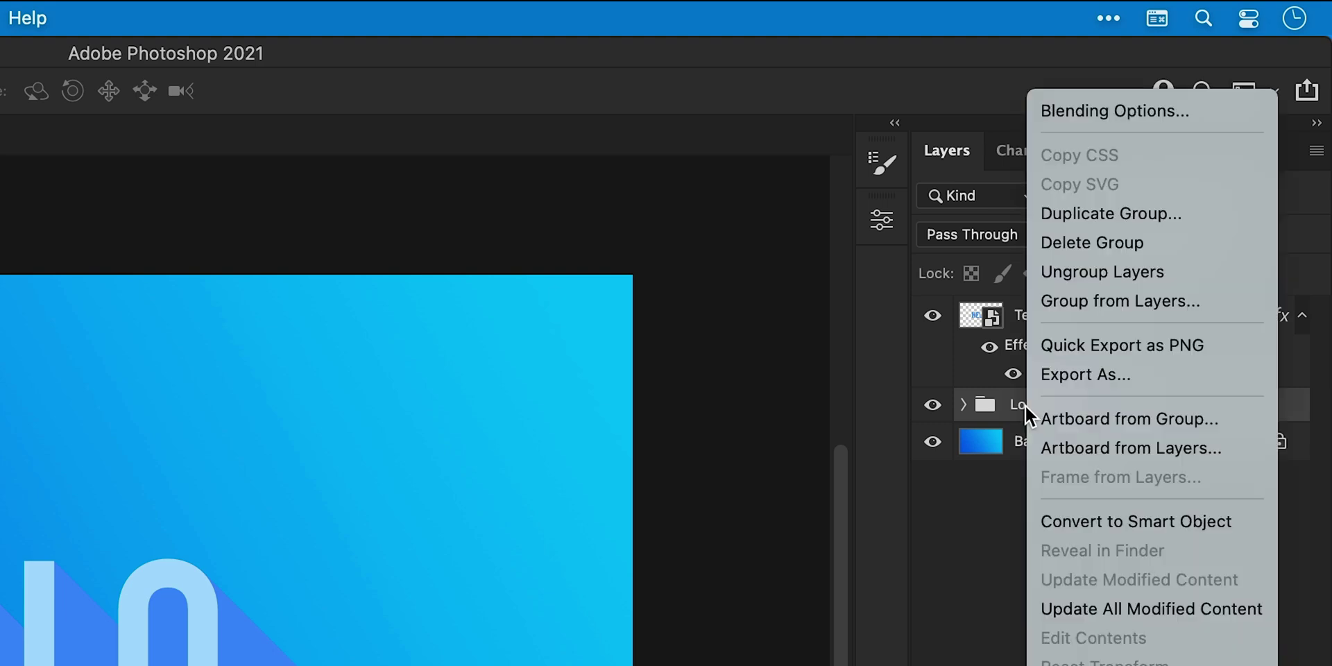
click(1113, 110)
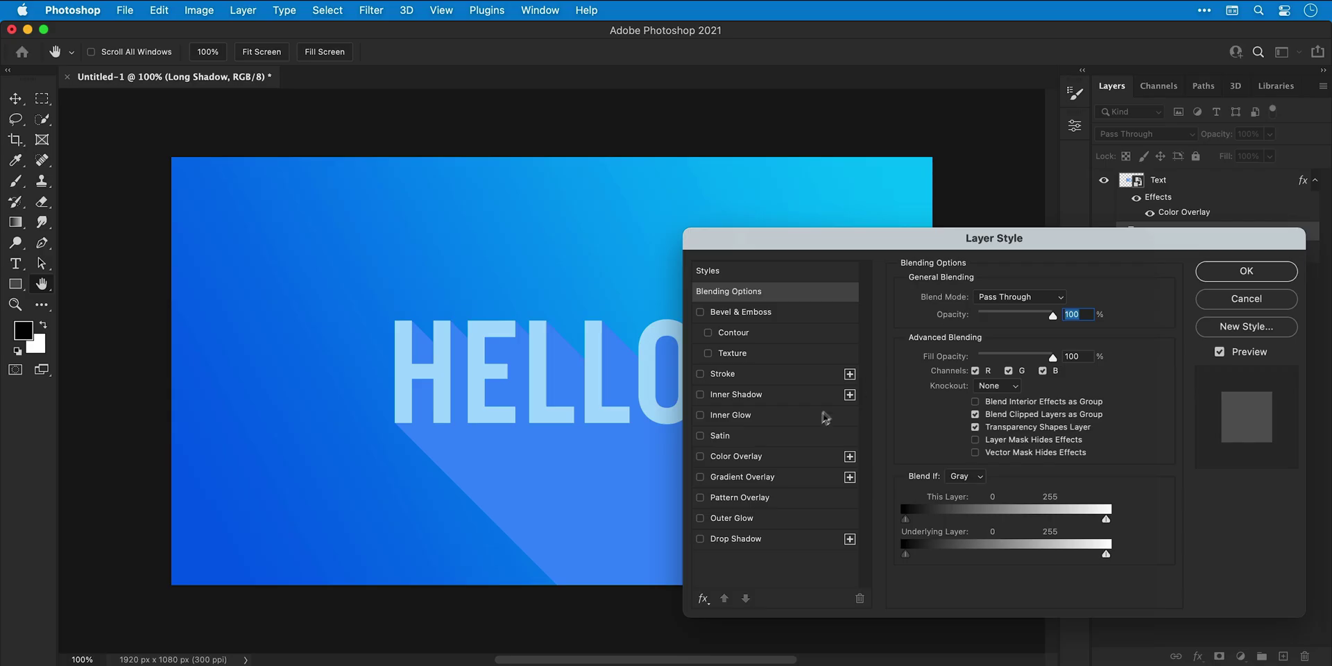
click(741, 477)
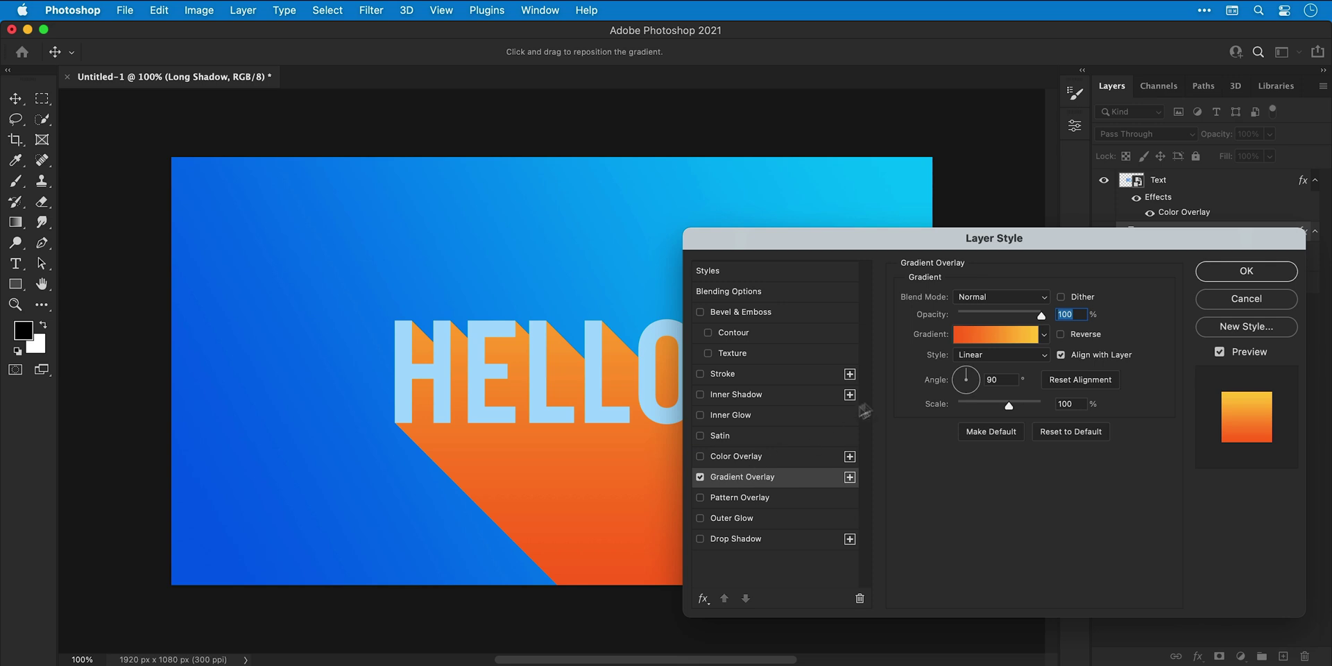
click(981, 341)
click(955, 294)
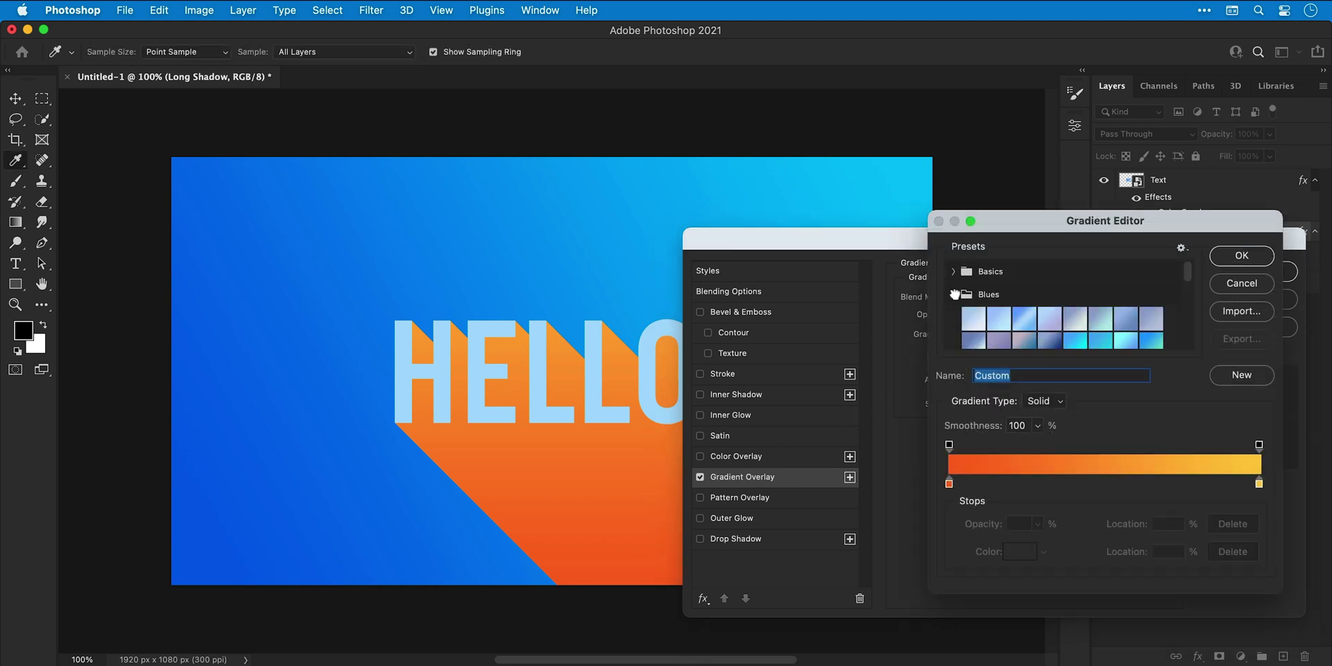
scroll(1010, 324, down, 2)
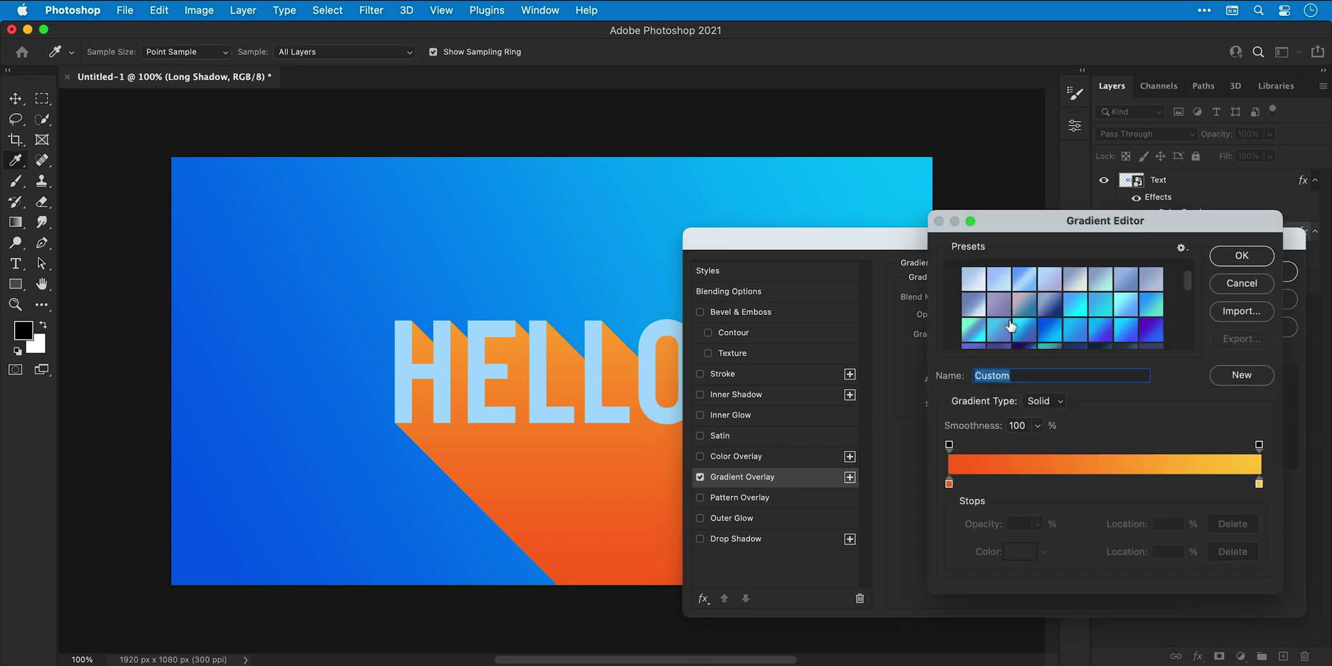
click(1050, 330)
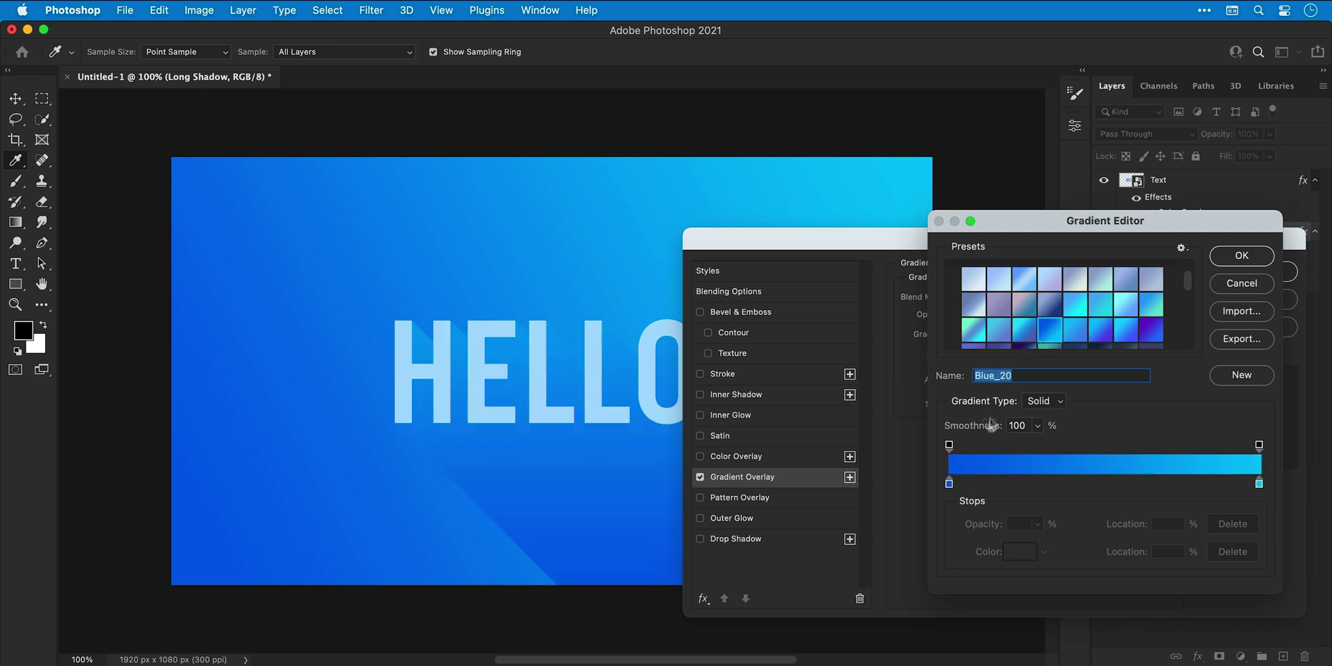
Lighten the blue of the overlay gradient's left colour stop.
click(949, 484)
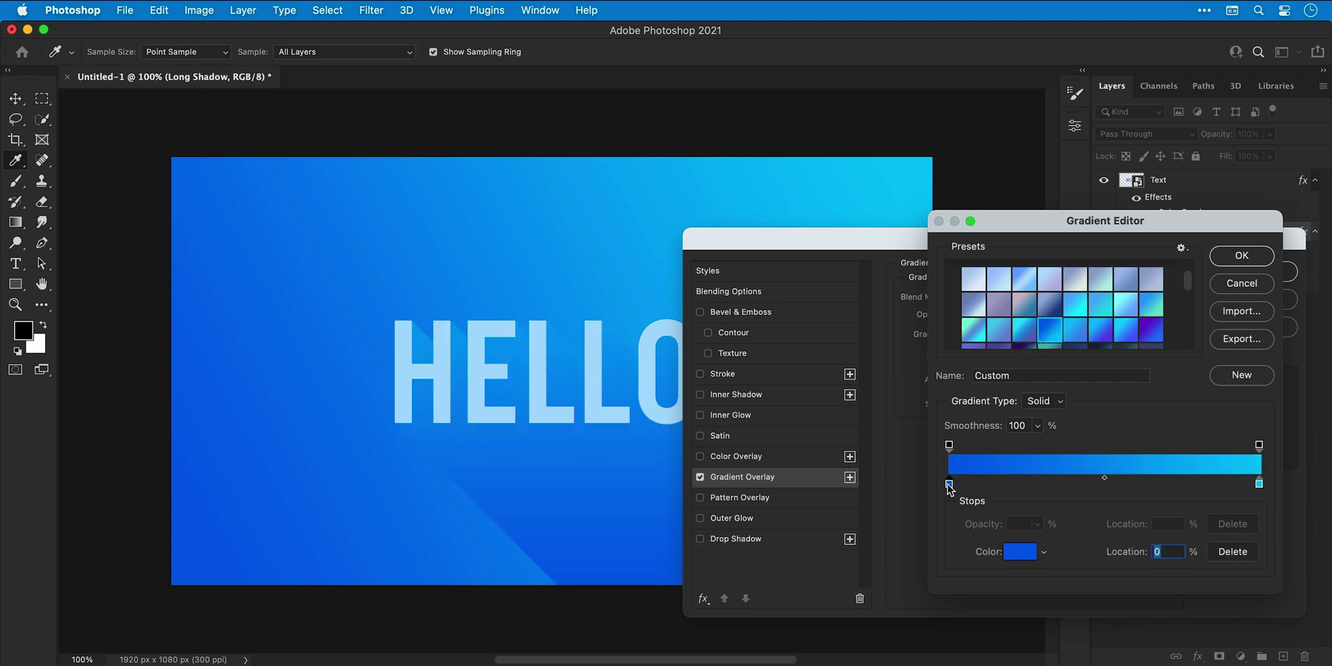
double_click(949, 484)
drag(999, 358, 976, 342)
key(Return)
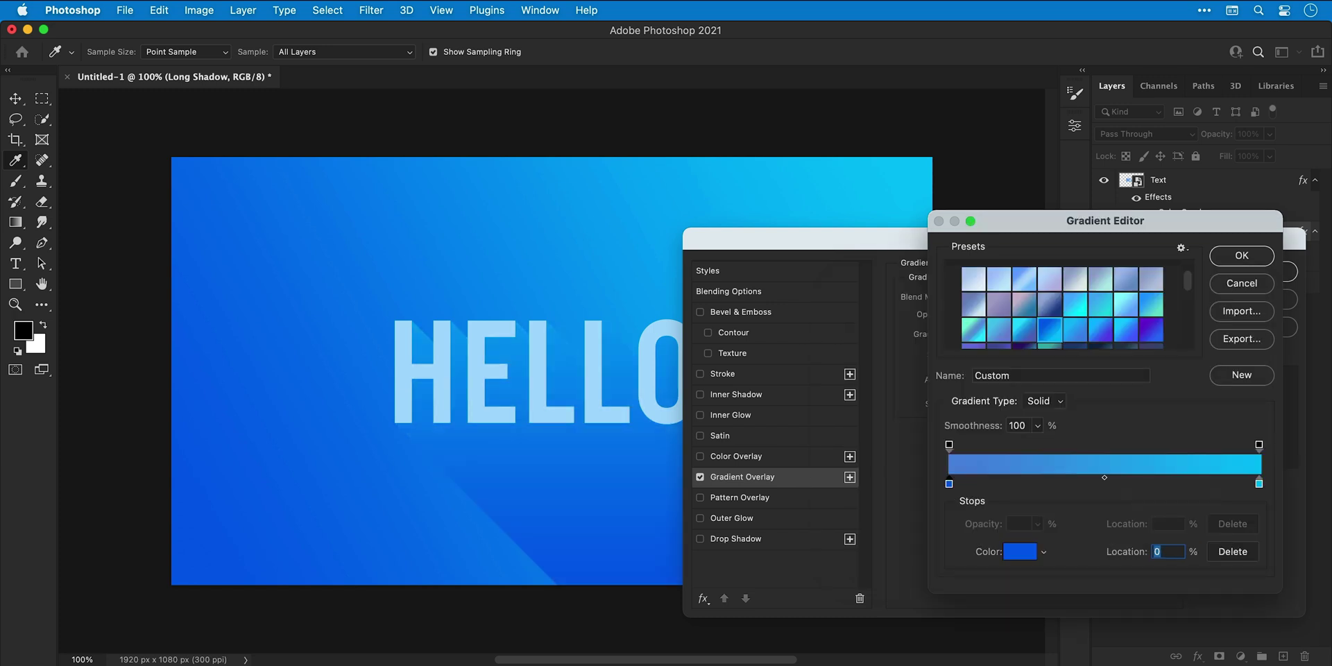
click(1230, 258)
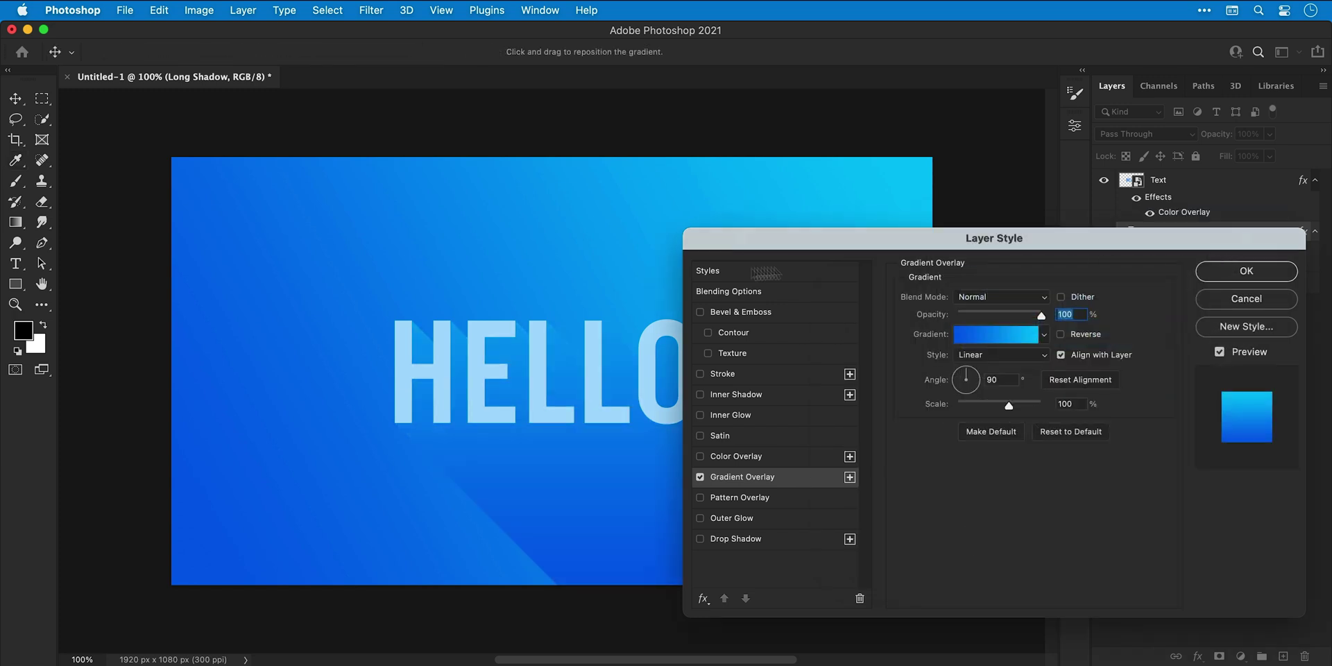
Set the overlay gradient angle to about -81° and apply the layer style.
drag(583, 276, 347, 282)
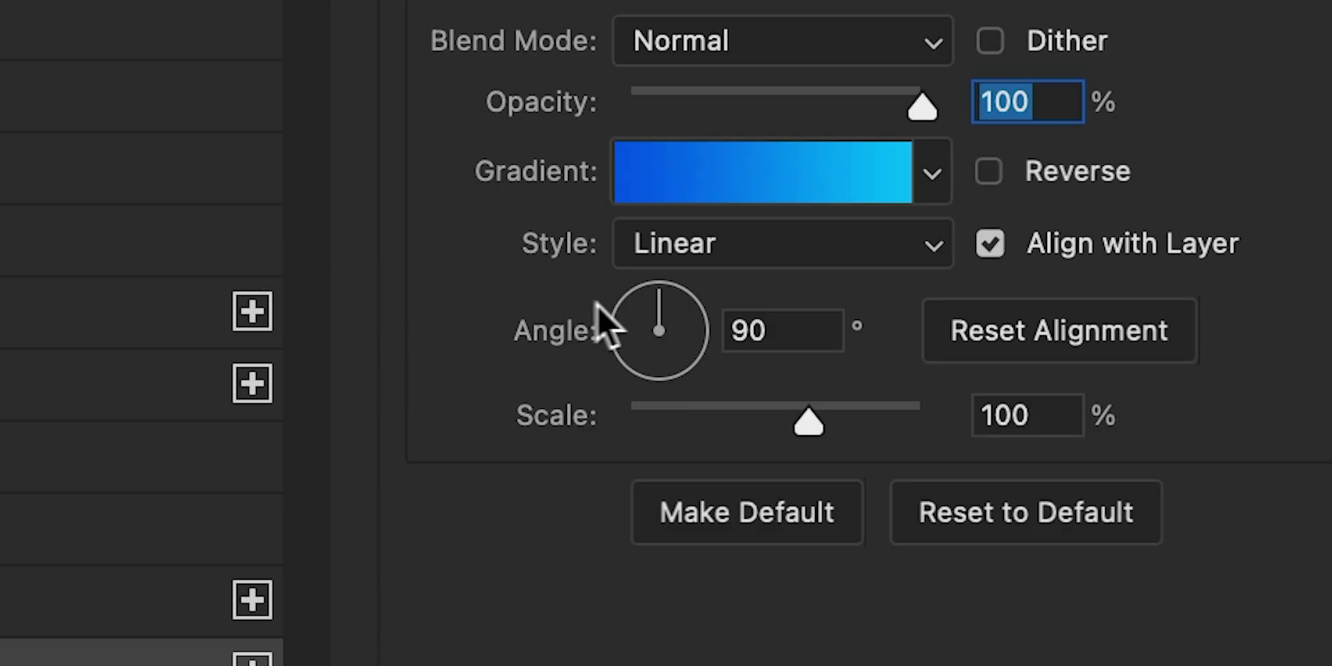
drag(970, 373, 977, 375)
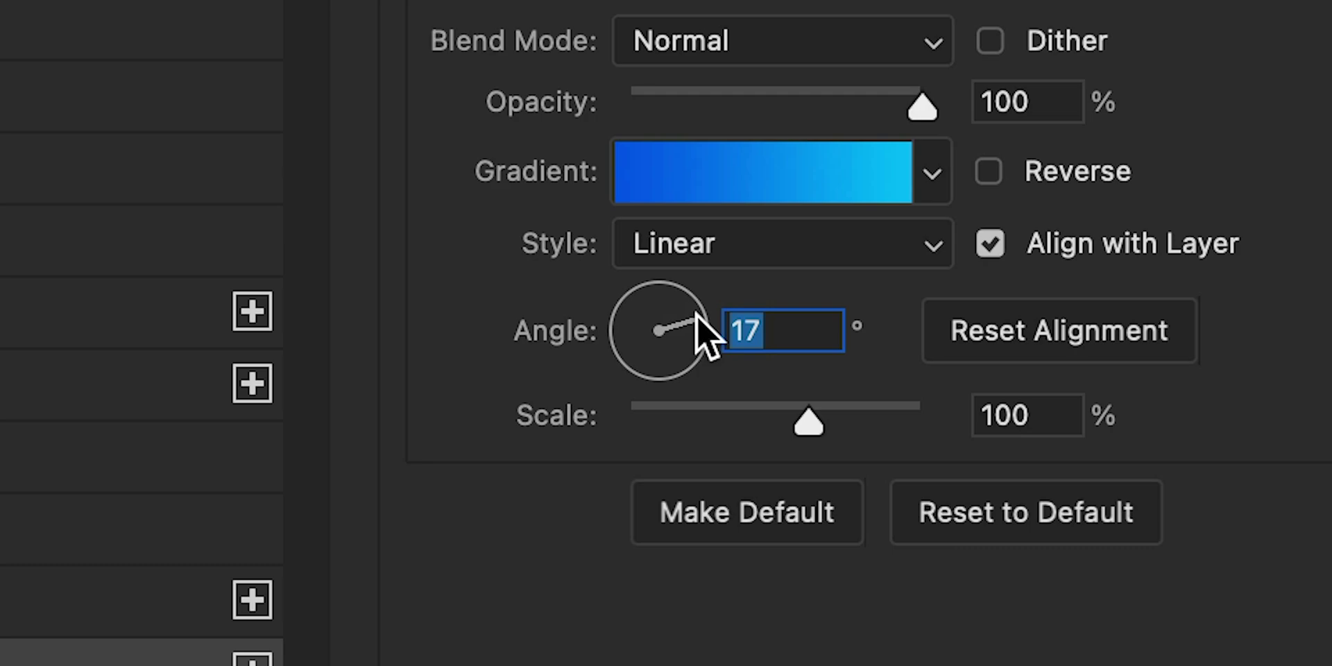
mouse_move(705, 333)
mouse_down()
mouse_move(693, 369)
mouse_move(706, 340)
mouse_up()
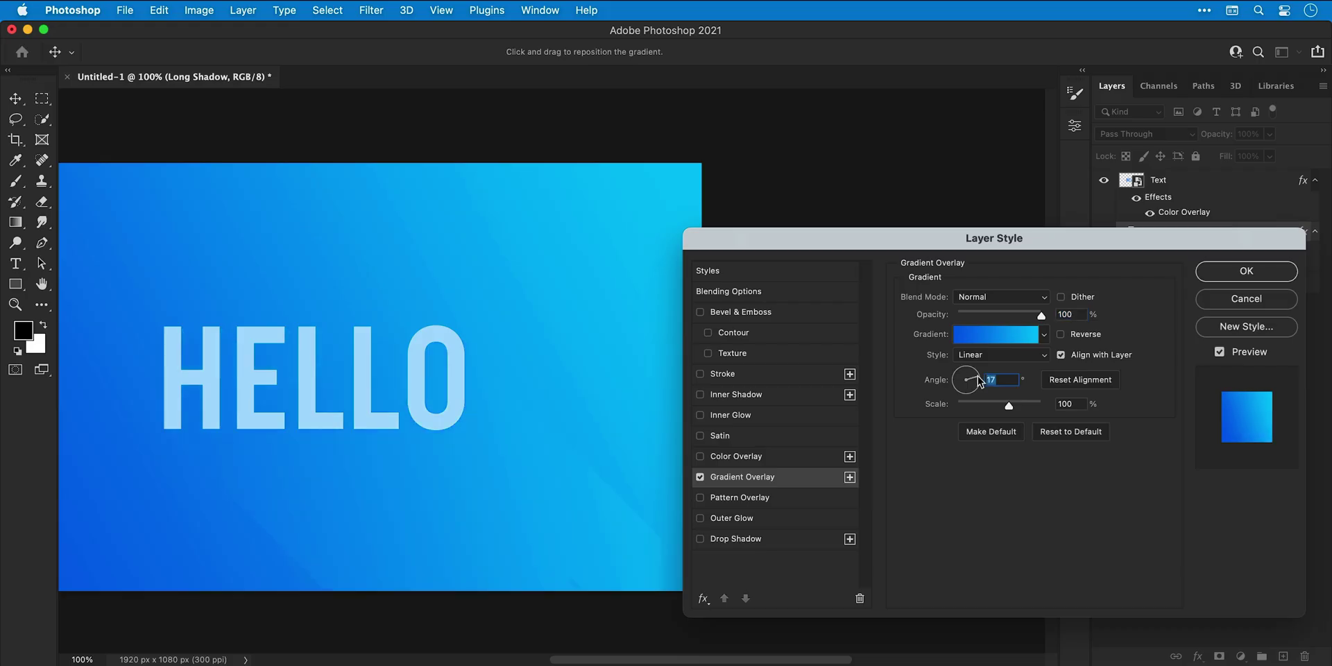
drag(980, 382, 968, 394)
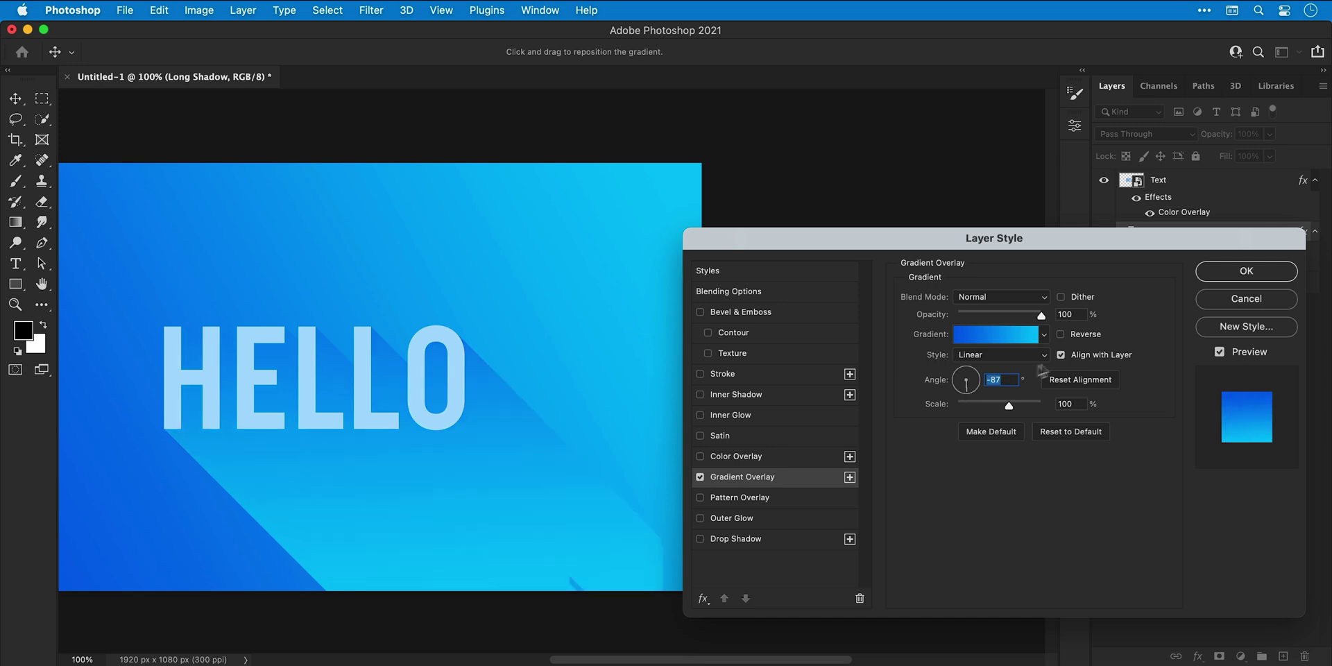
click(1217, 277)
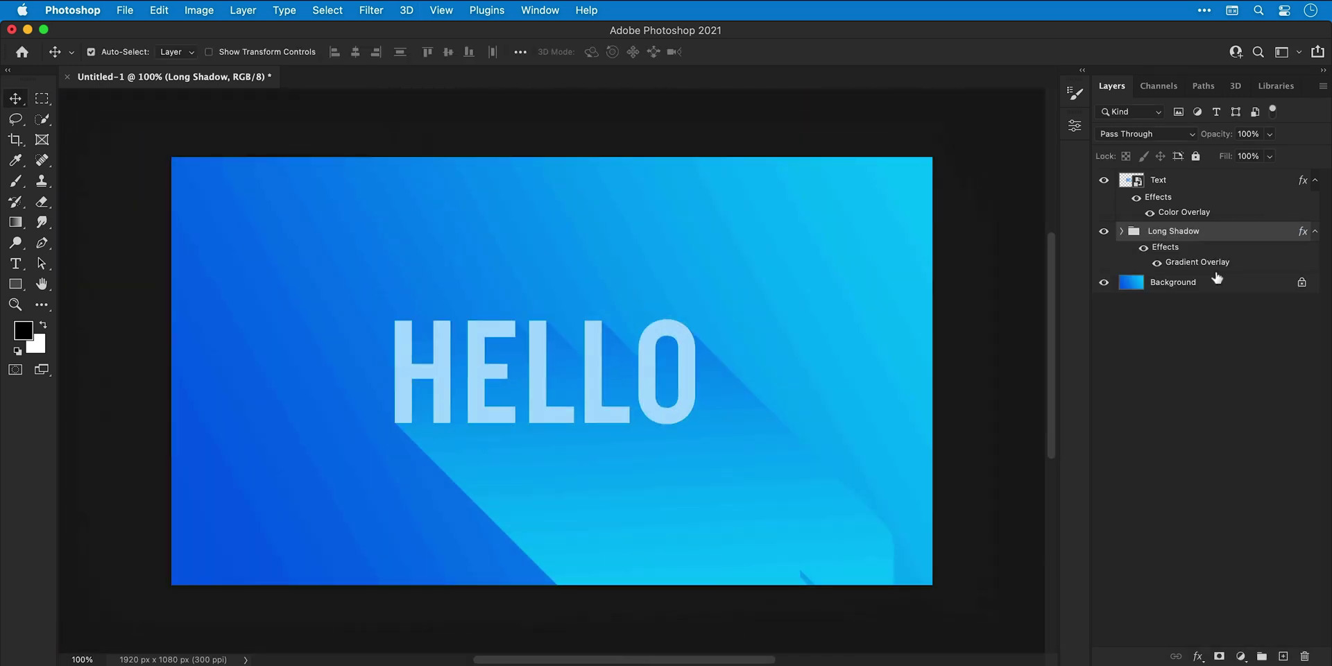
In the embedded Text smart object, replace HELLO with SHADOW and save.
double_click(1137, 184)
double_click(595, 380)
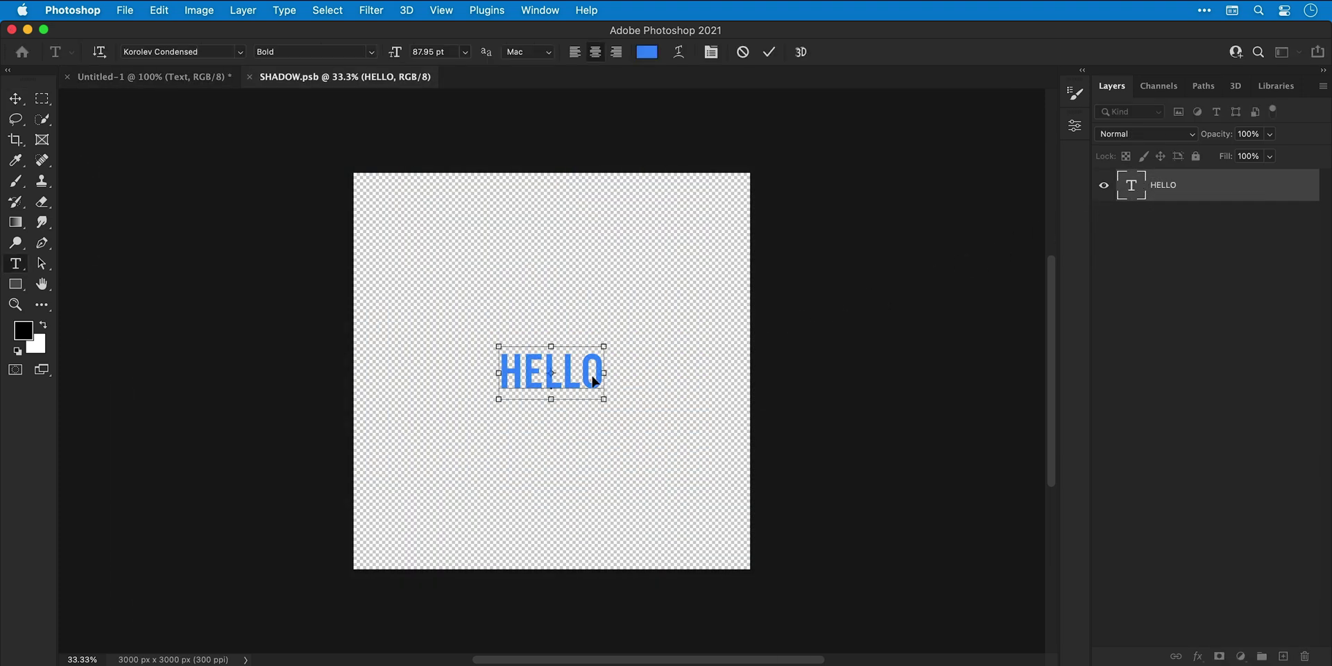
key(super+a)
text(SHADOW)
key(super+s)
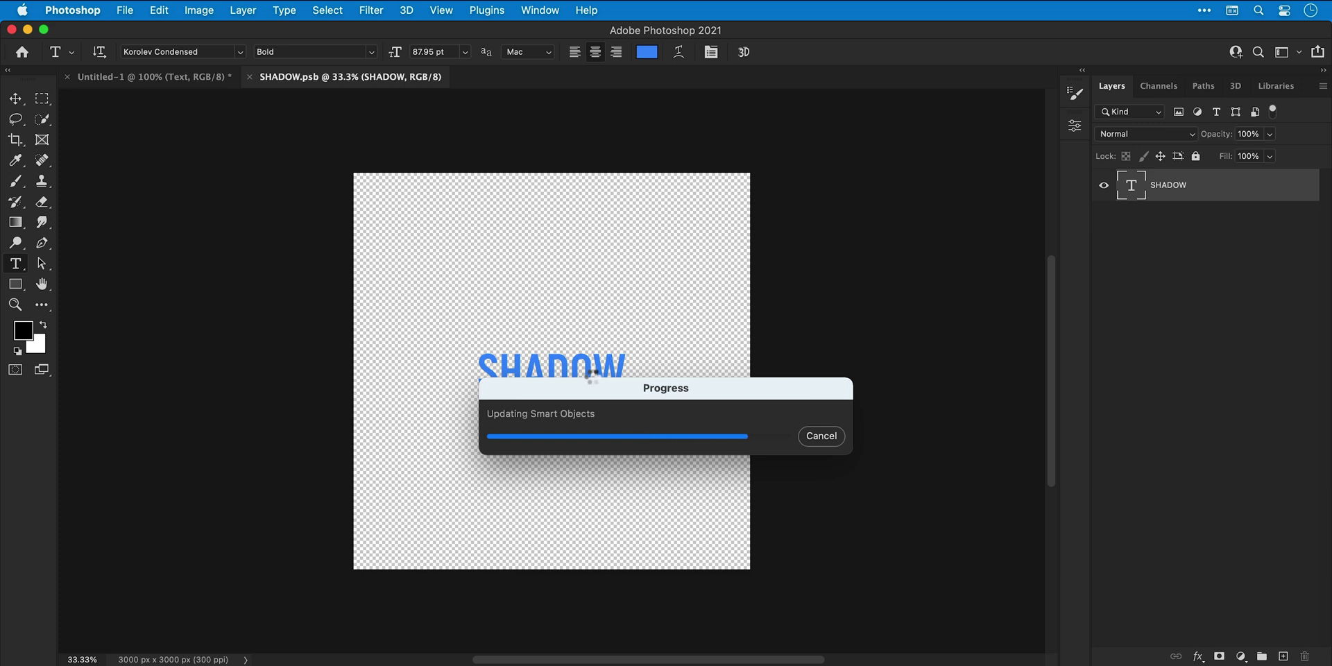
key(super+w)
key(v)
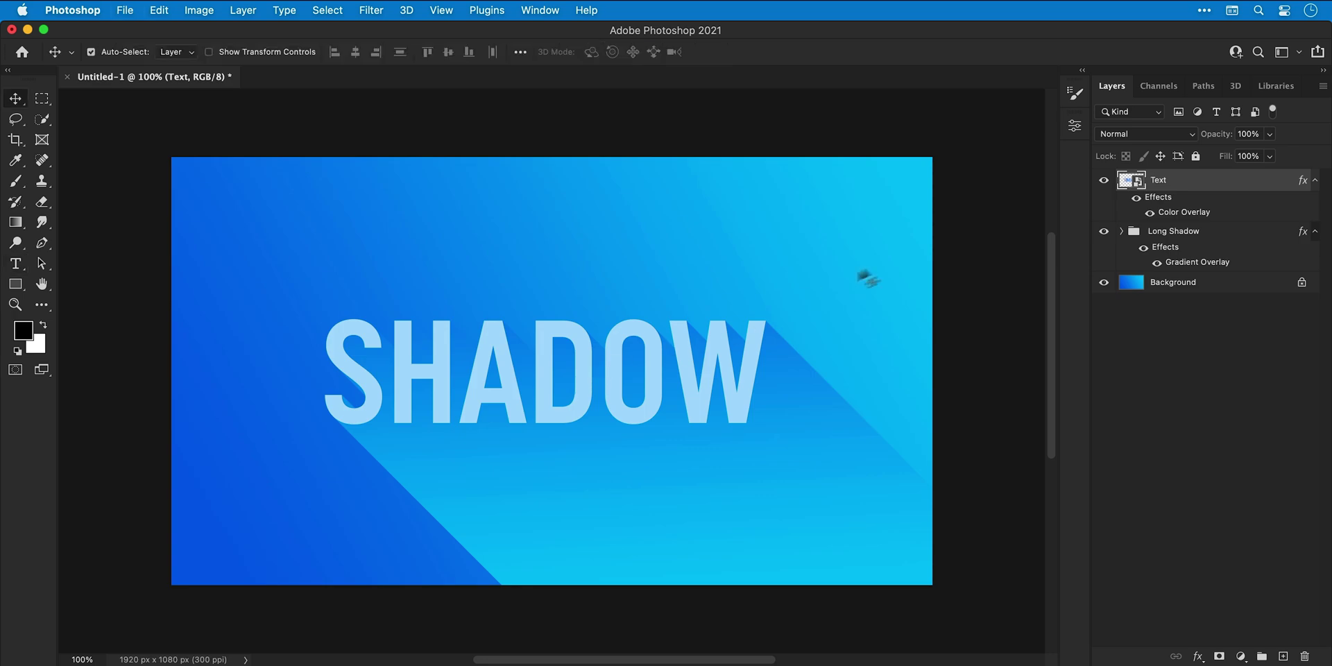